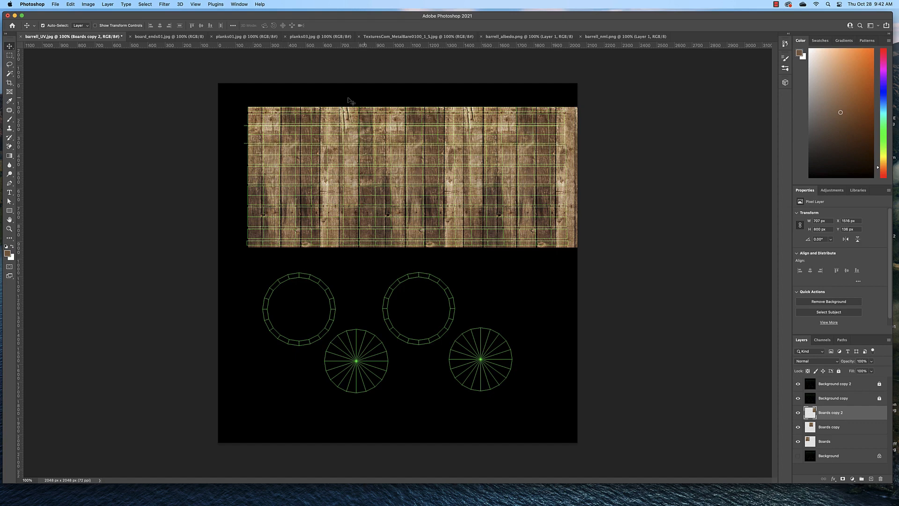
Step: Copy the entire TexturesCom_MetalBare0100_1_S.jpg image and paste it into barrell_UV.jpg above the Boards copy 2 layer
{"action": "left_click", "coordinate": [380, 40]}
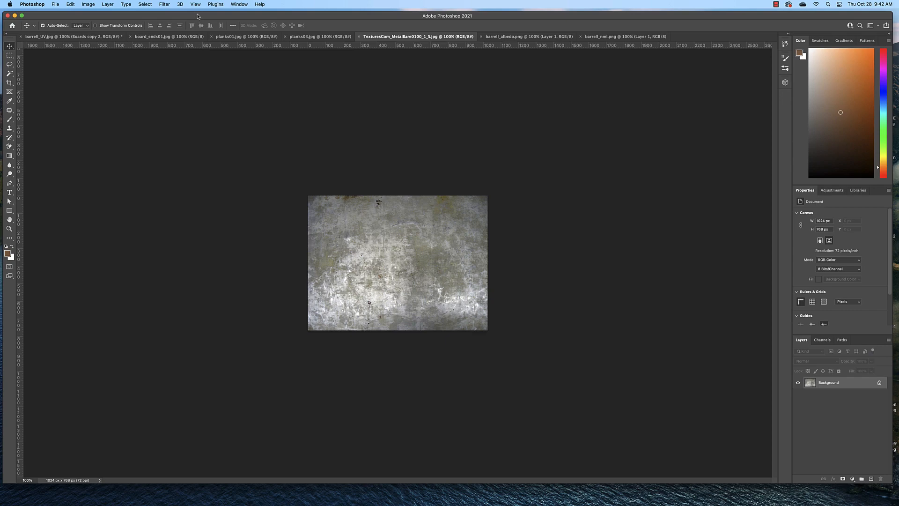
{"action": "key", "text": "super+a"}
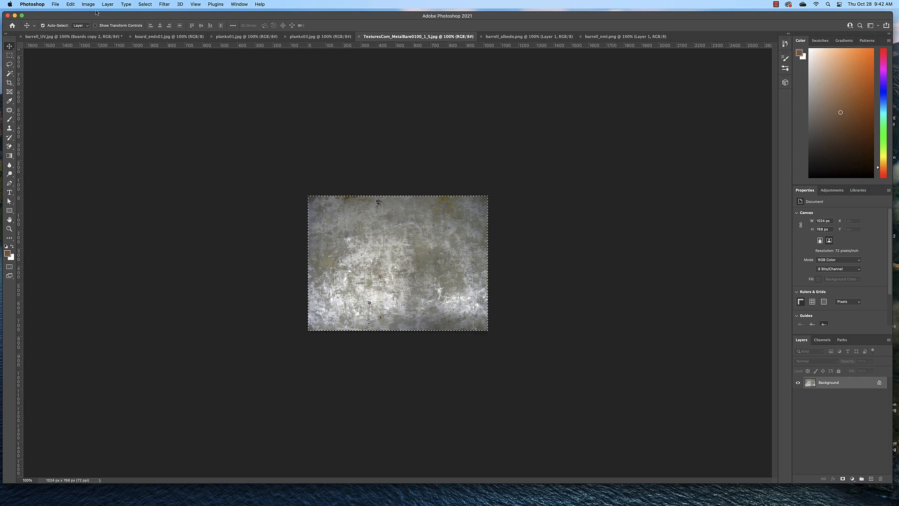
{"action": "left_click", "coordinate": [141, 4]}
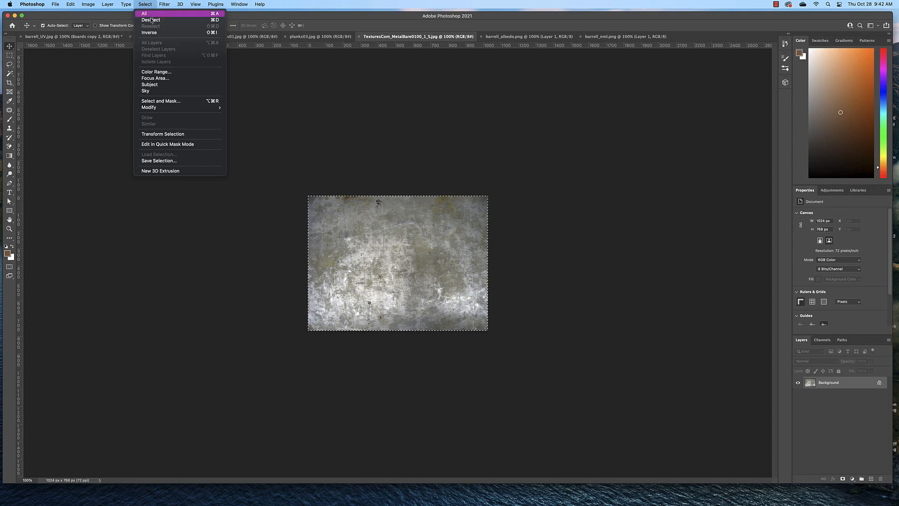
{"action": "left_click", "coordinate": [151, 14]}
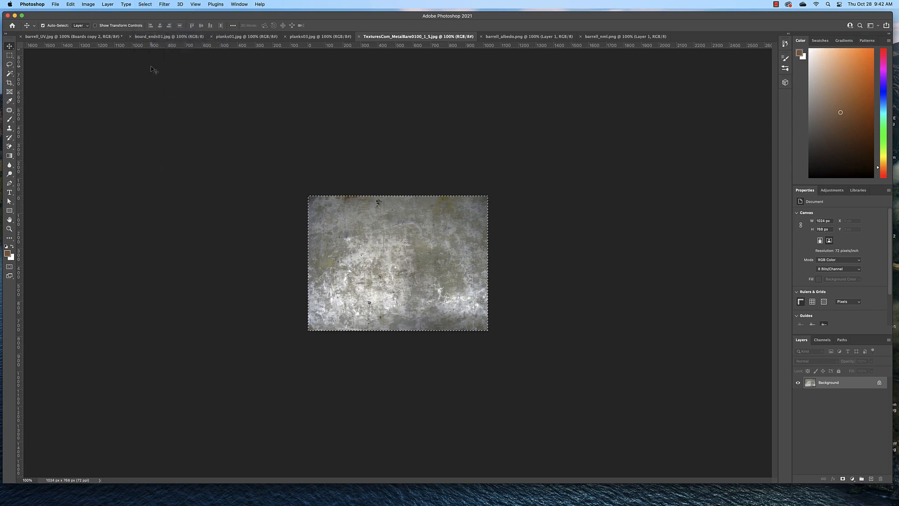
{"action": "left_click", "coordinate": [70, 4]}
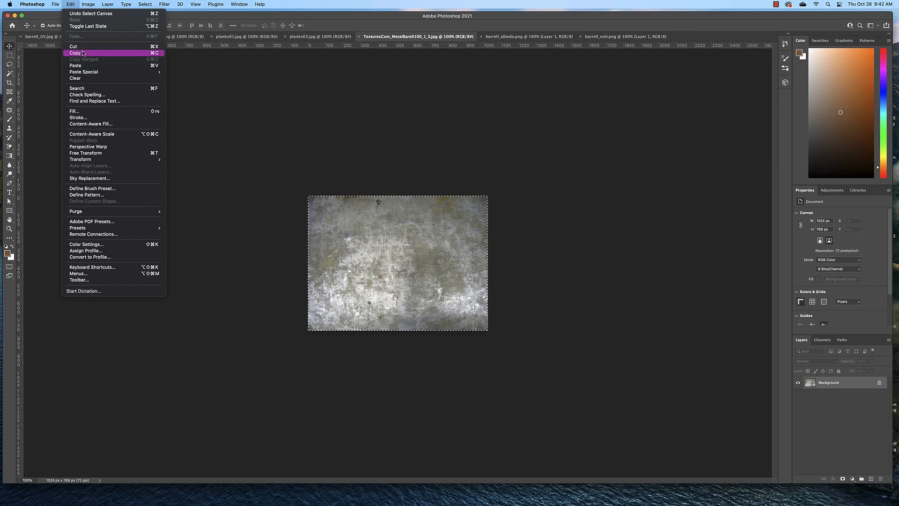
{"action": "left_click", "coordinate": [71, 4]}
{"action": "left_click", "coordinate": [70, 38]}
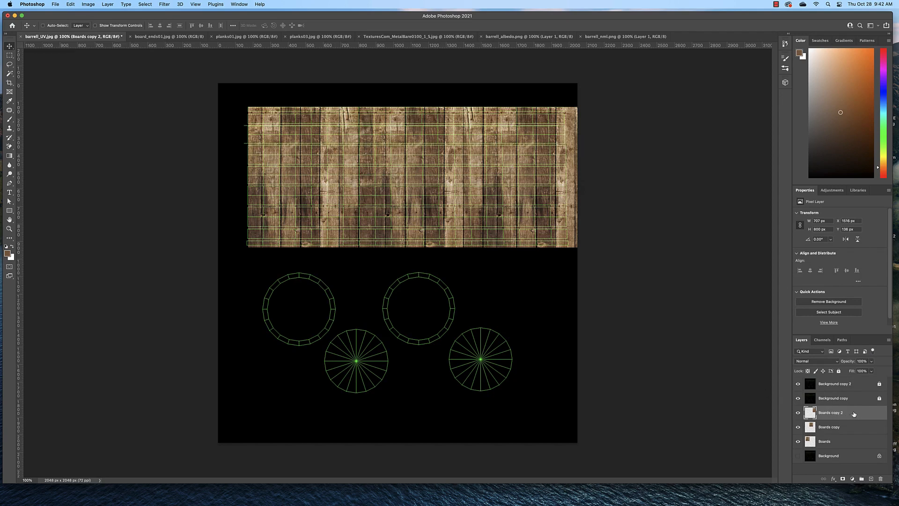
{"action": "key", "text": "super+v"}
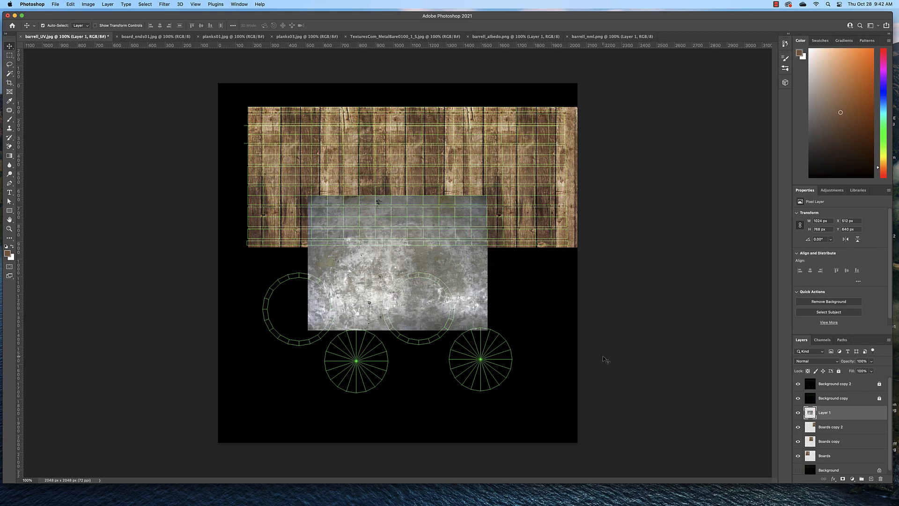
{"action": "left_click", "coordinate": [70, 4]}
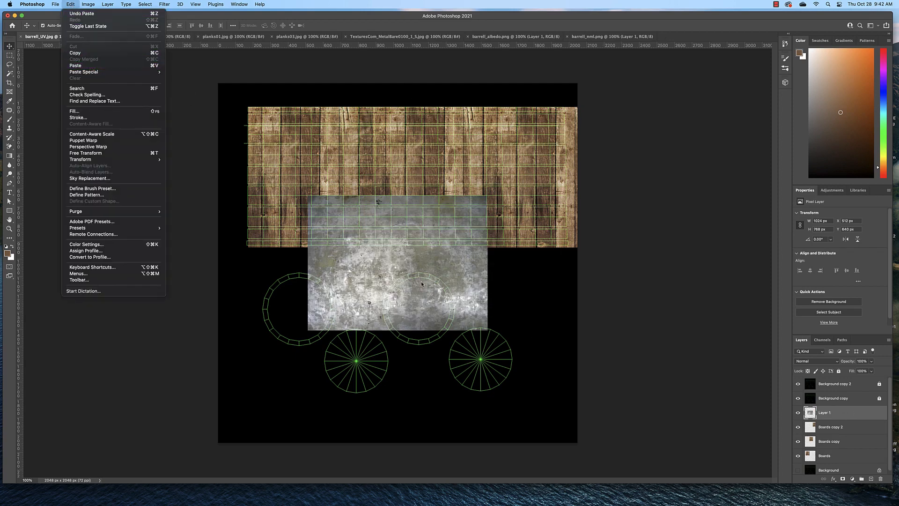
{"action": "left_click", "coordinate": [434, 281]}
Step: Align the metal layer with the boards' upper-left corner and stretch it over all the UV strips to about 1849 by 822 px
{"action": "left_click_drag", "start_coordinate": [461, 275], "coordinate": [402, 188]}
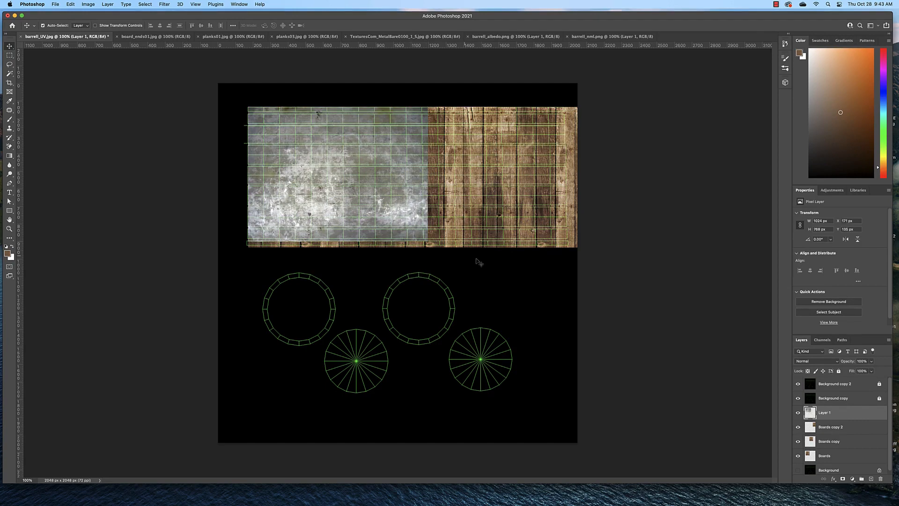
{"action": "key", "text": "super+t"}
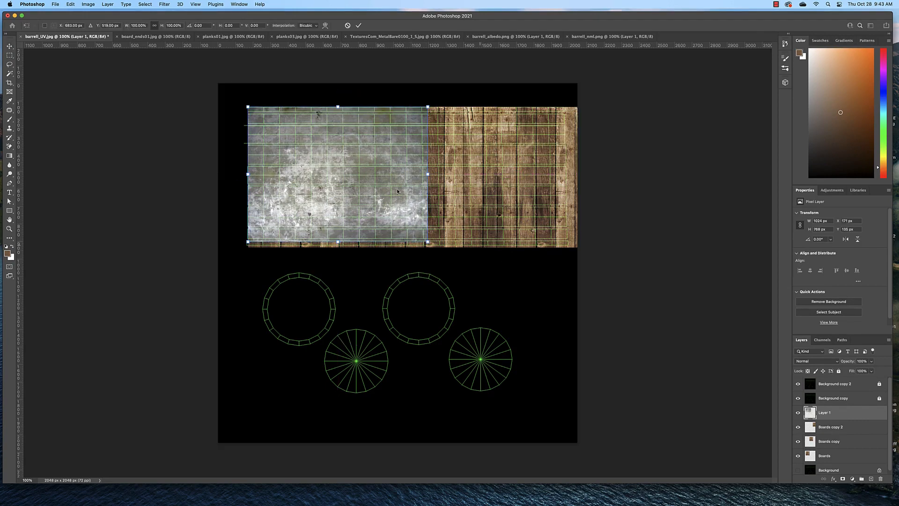
{"action": "left_click", "coordinate": [70, 5]}
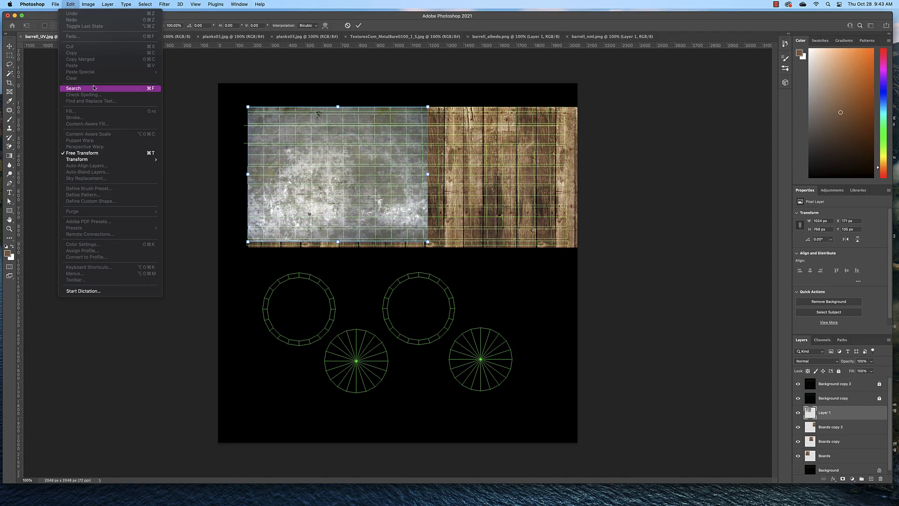
{"action": "left_click", "coordinate": [394, 112]}
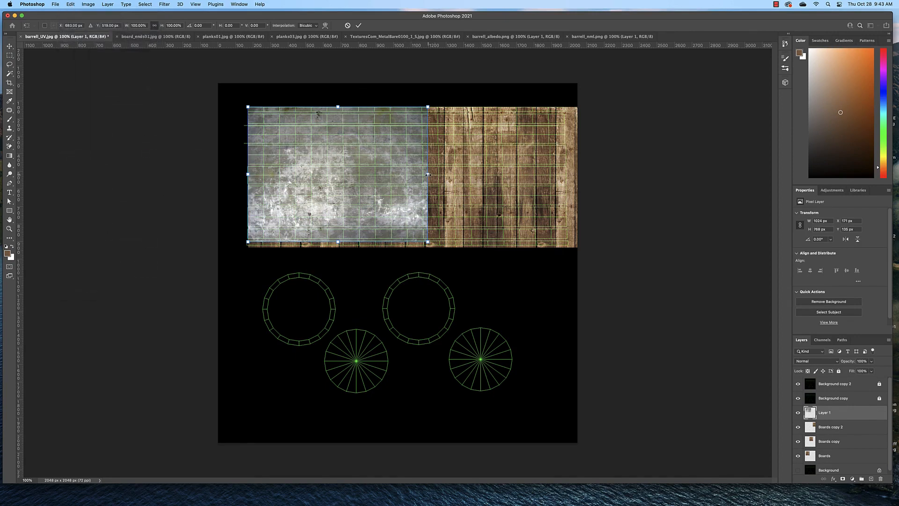
{"action": "left_click_drag", "start_coordinate": [427, 175], "coordinate": [570, 184]}
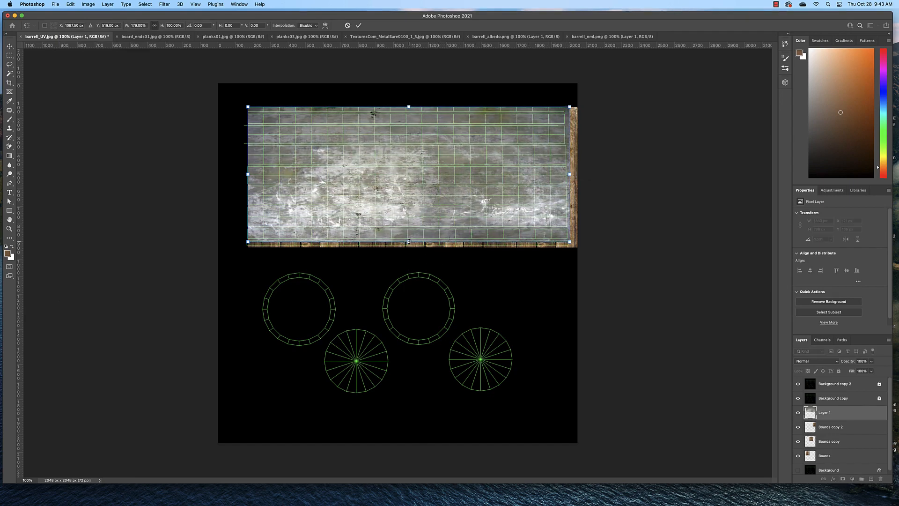
{"action": "left_click_drag", "start_coordinate": [409, 242], "coordinate": [411, 247]}
{"action": "left_click_drag", "start_coordinate": [409, 107], "coordinate": [409, 104]}
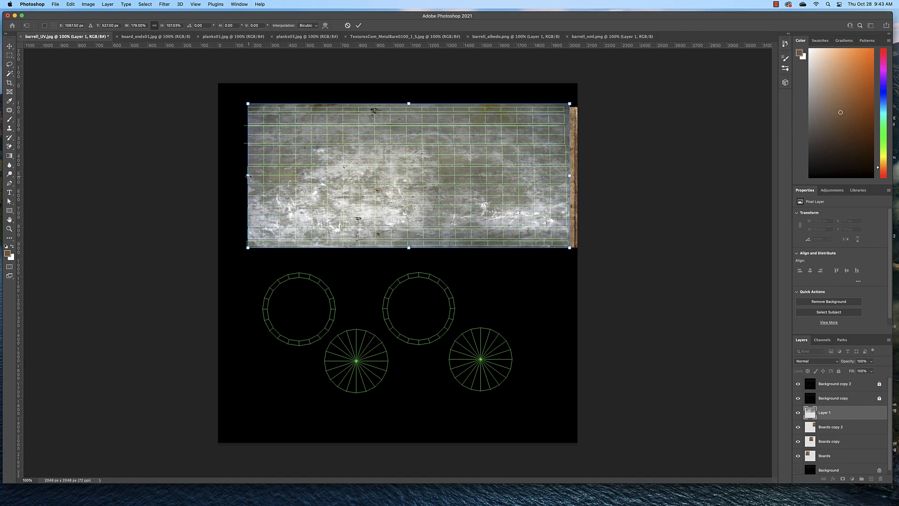
{"action": "left_click_drag", "start_coordinate": [247, 176], "coordinate": [245, 176]}
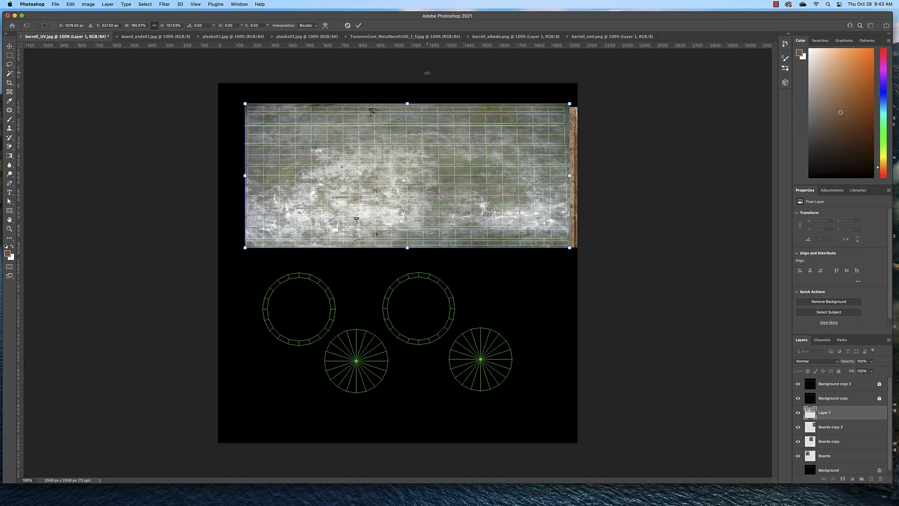
{"action": "key", "text": "Return"}
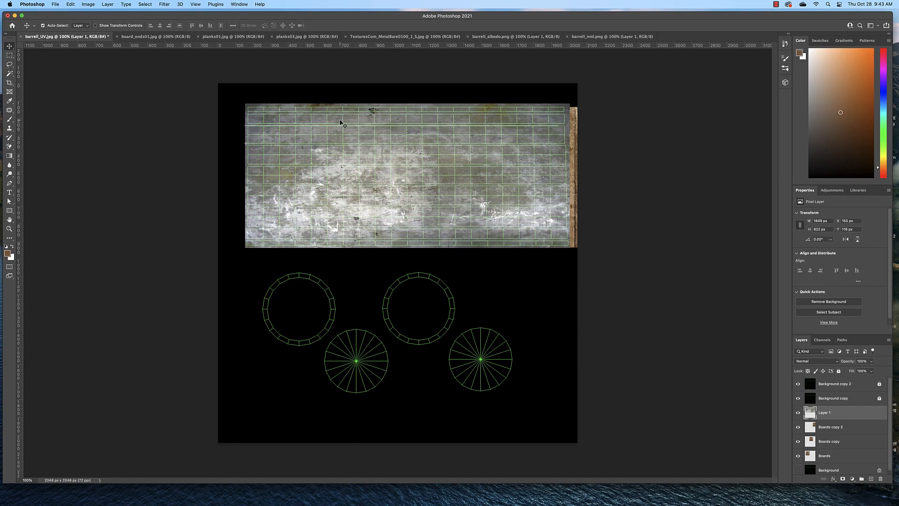
Step: Select the UV rows above, between and below the three hoop rows with rectangular marquees, delete the metal there, and deselect
{"action": "key", "text": "super+equal"}
{"action": "scroll", "coordinate": [445, 216], "scroll_direction": "down", "scroll_amount": 2}
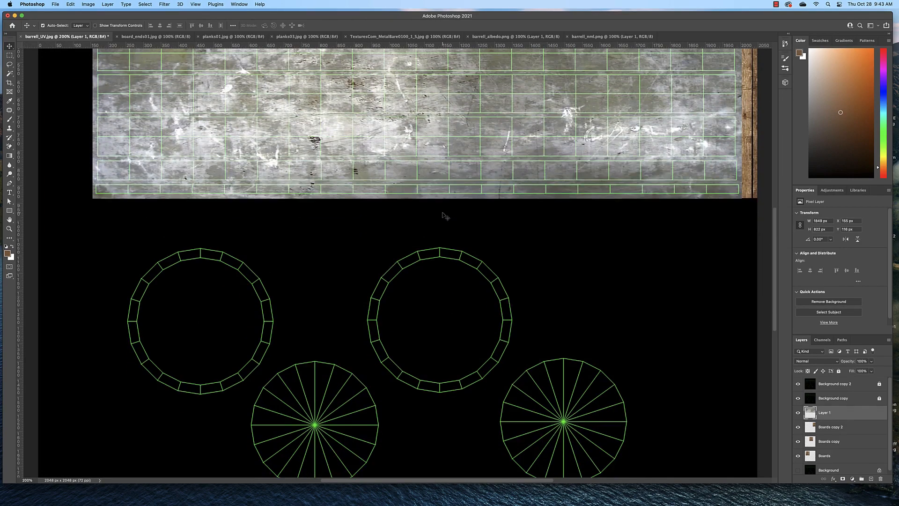
{"action": "scroll", "coordinate": [445, 217], "scroll_direction": "up", "scroll_amount": 3}
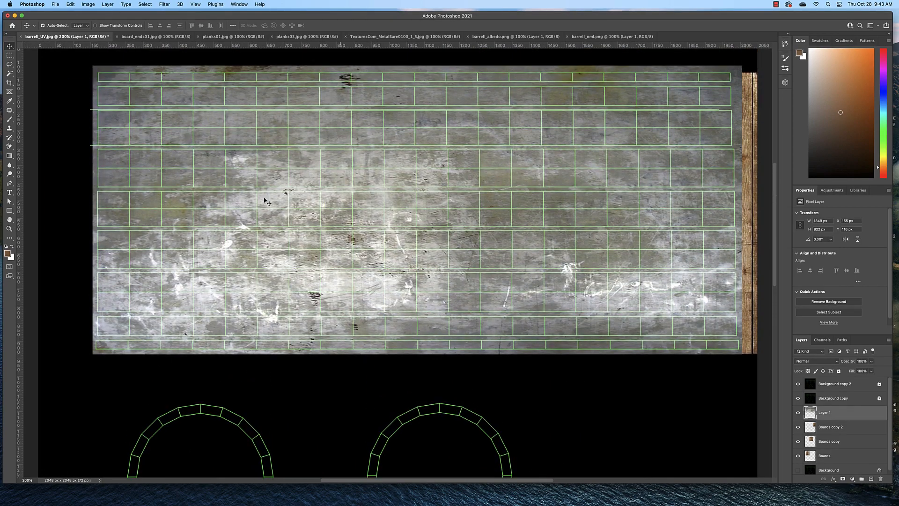
{"action": "left_click", "coordinate": [9, 56]}
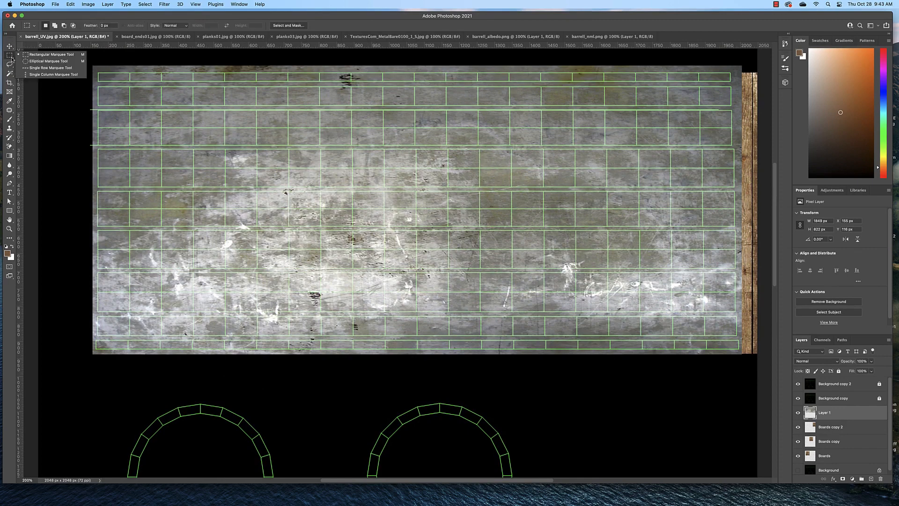
{"action": "left_click", "coordinate": [39, 58]}
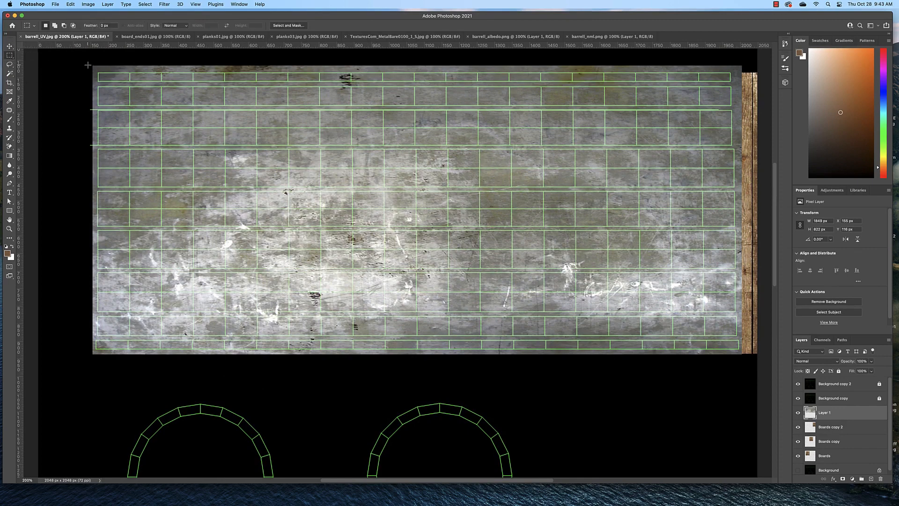
{"action": "left_click_drag", "start_coordinate": [87, 62], "coordinate": [760, 107]}
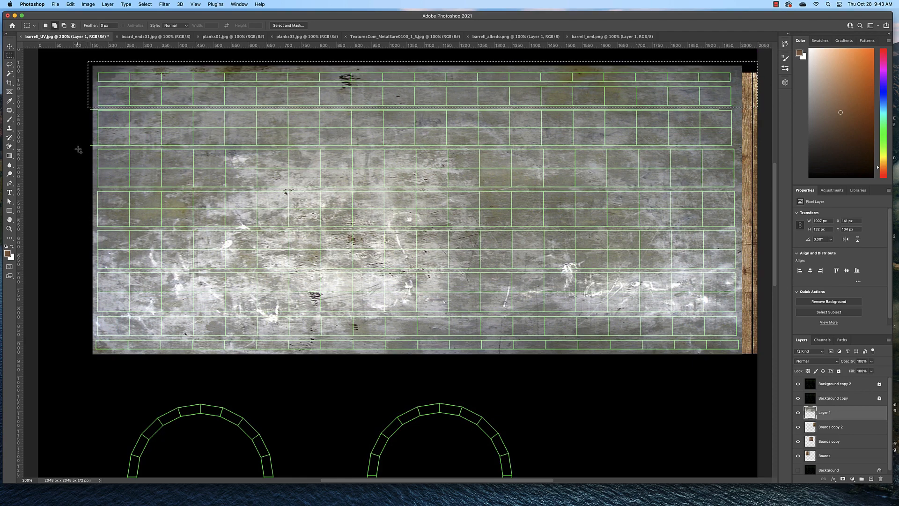
{"action": "left_click_drag", "start_coordinate": [78, 149], "coordinate": [759, 189]}
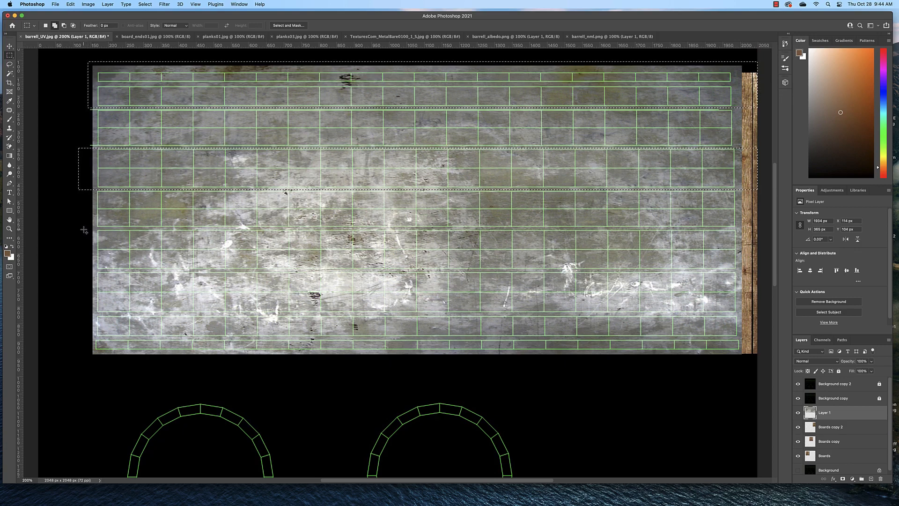
{"action": "left_click_drag", "start_coordinate": [83, 230], "coordinate": [763, 270]}
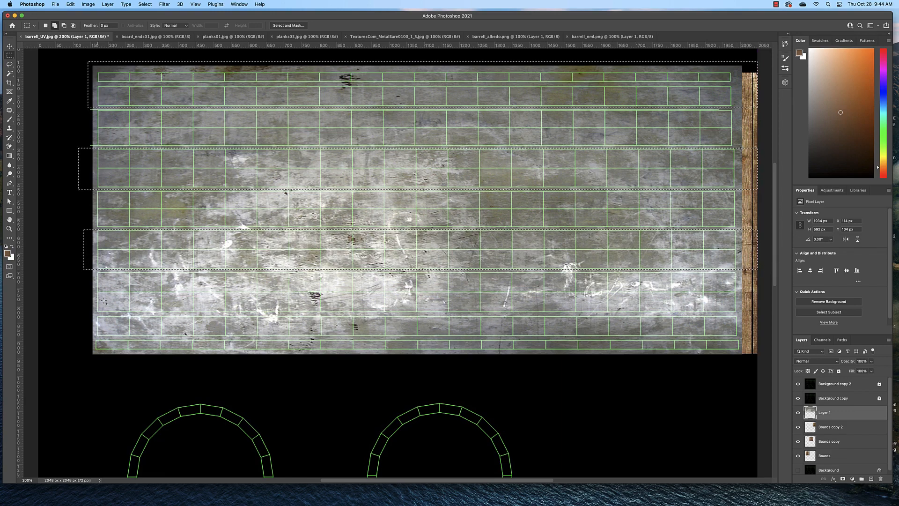
{"action": "left_click_drag", "start_coordinate": [81, 313], "coordinate": [764, 369]}
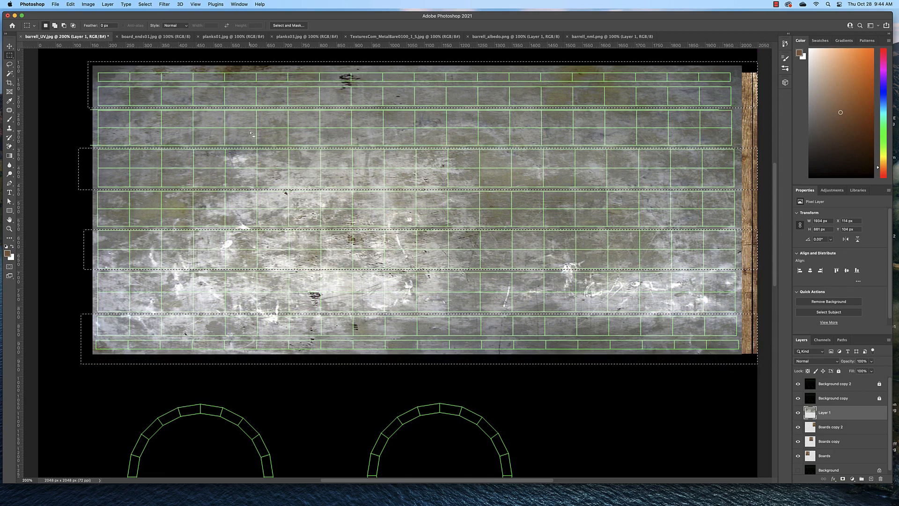
{"action": "key", "text": "BackSpace"}
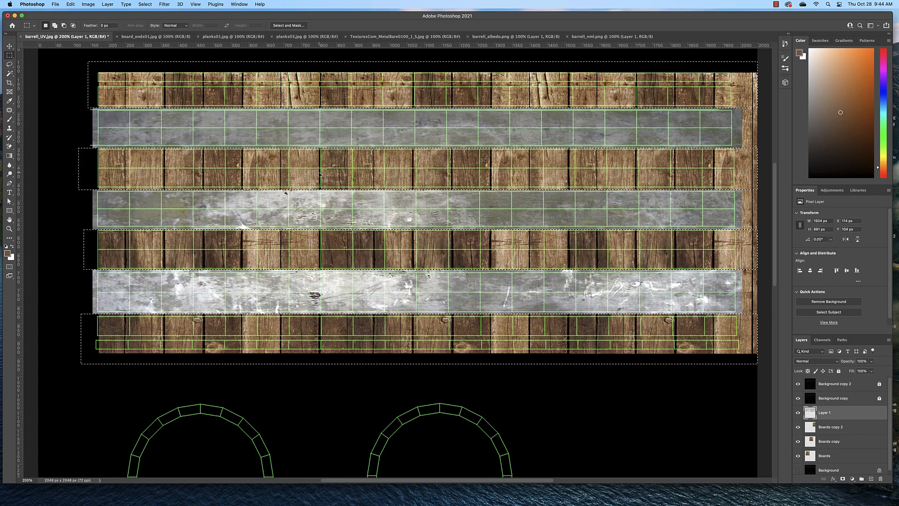
{"action": "key", "text": "super+d"}
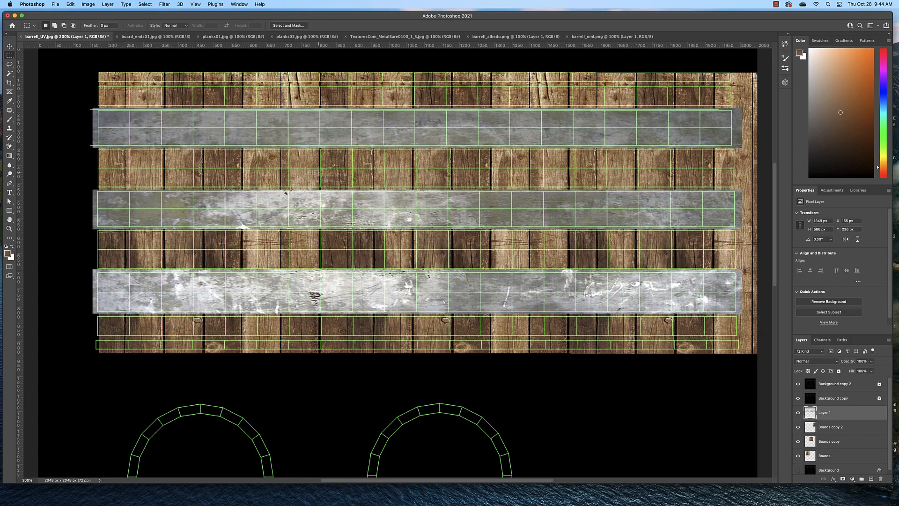
{"action": "left_click", "coordinate": [144, 5]}
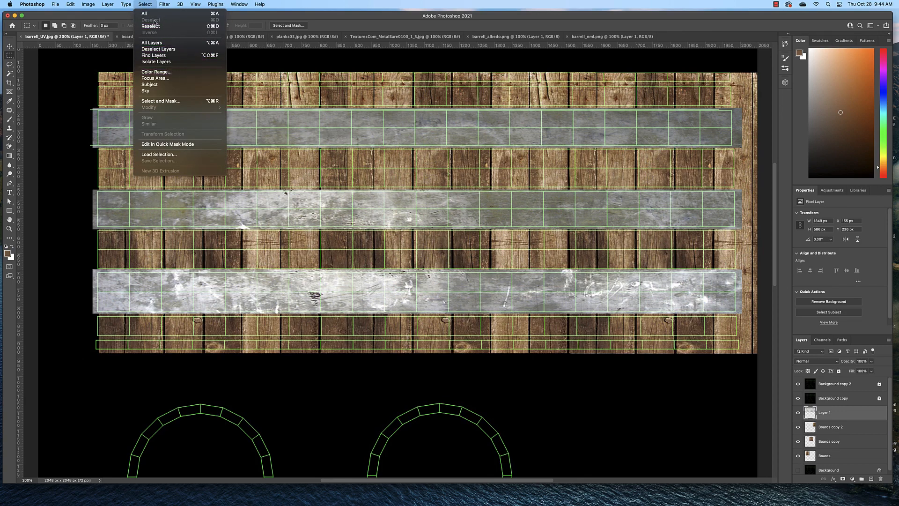
{"action": "left_click", "coordinate": [65, 92]}
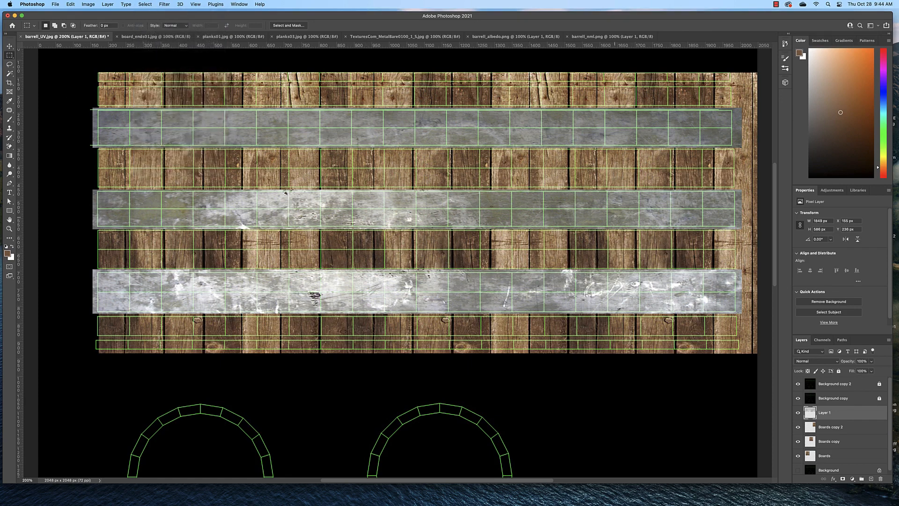
Step: Hide the Background copy 2 and Background copy layers and export the image as a PNG, replacing barrell_albedo_01.png
{"action": "left_click", "coordinate": [799, 384]}
{"action": "left_click", "coordinate": [798, 399]}
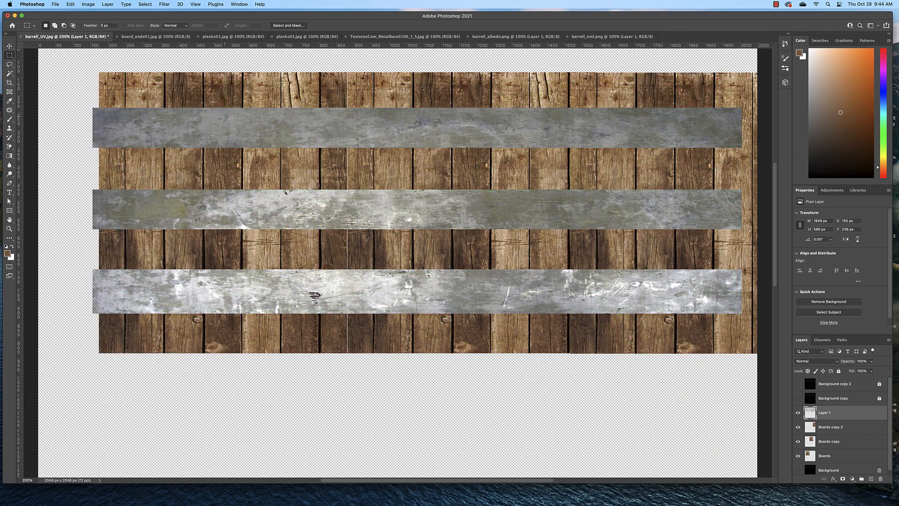
{"action": "left_click", "coordinate": [51, 5]}
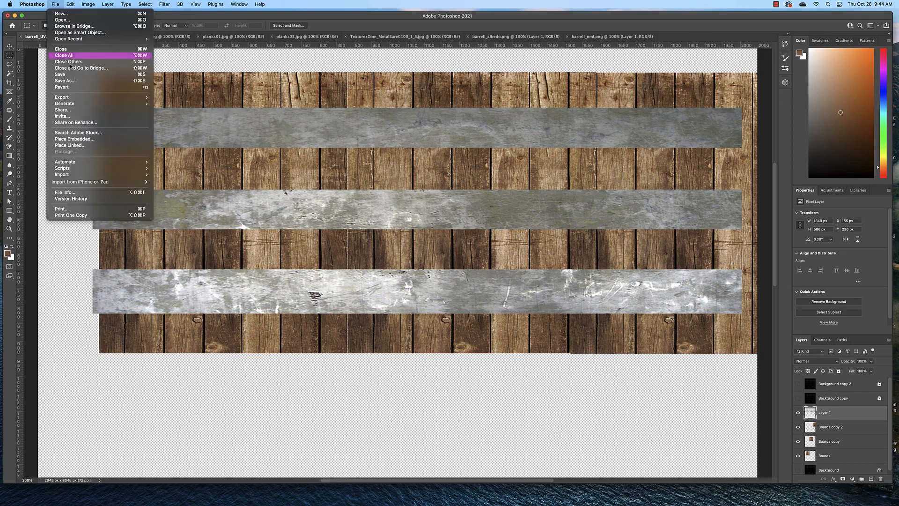
{"action": "mouse_move", "coordinate": [86, 102]}
{"action": "left_click", "coordinate": [193, 105]}
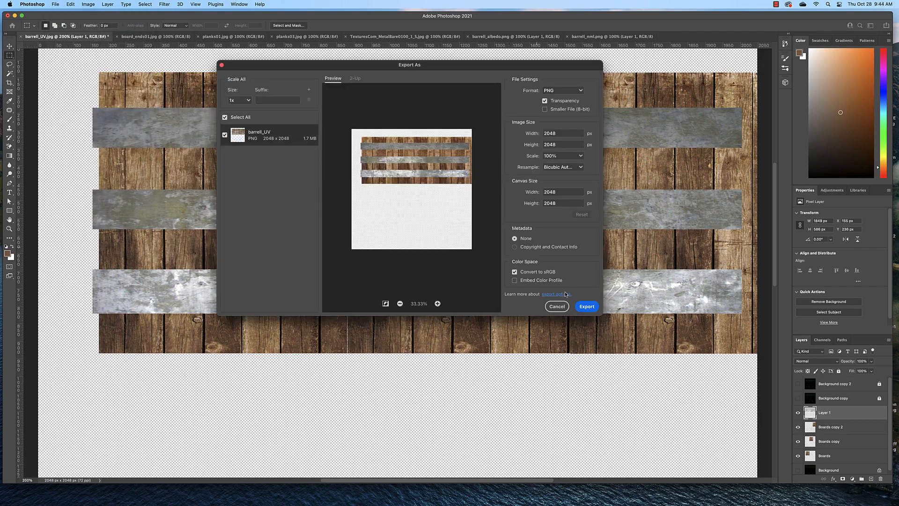
{"action": "left_click", "coordinate": [588, 310]}
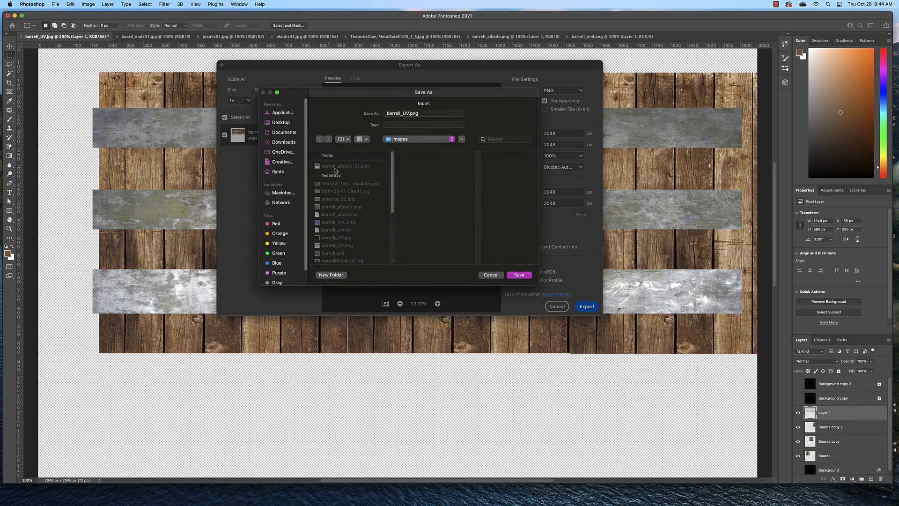
{"action": "left_click", "coordinate": [353, 166]}
{"action": "left_click", "coordinate": [525, 276]}
{"action": "left_click", "coordinate": [431, 228]}
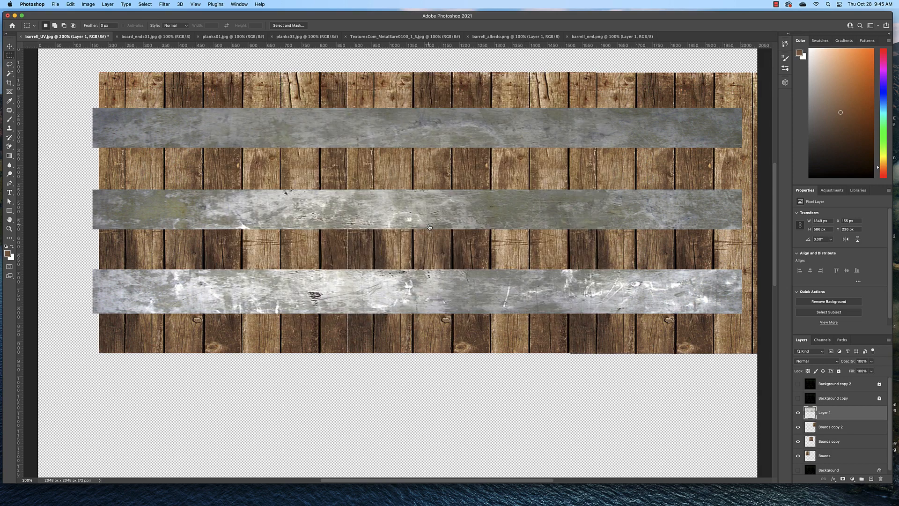
Step: Switch to Maya and reload barrell_albedo_01.png in the file texture of the barrel material's base color
{"action": "key", "text": "super+Tab"}
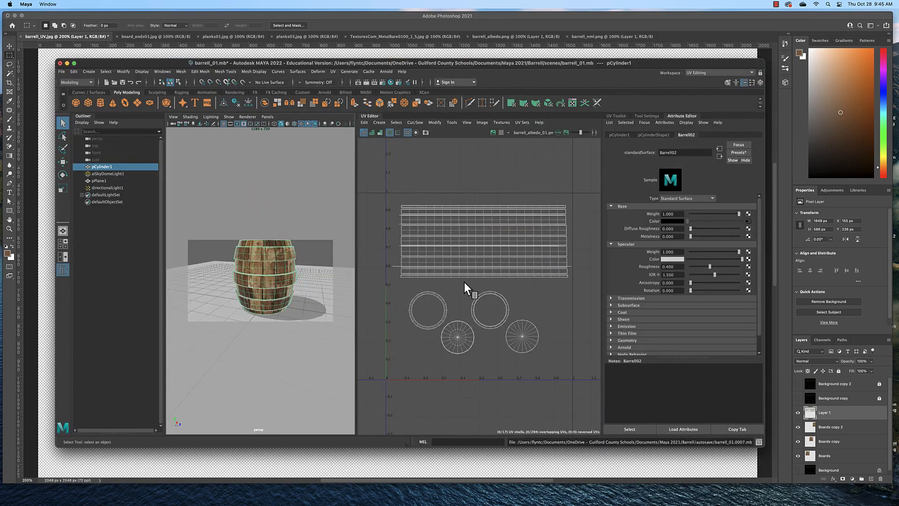
{"action": "left_click", "coordinate": [749, 221]}
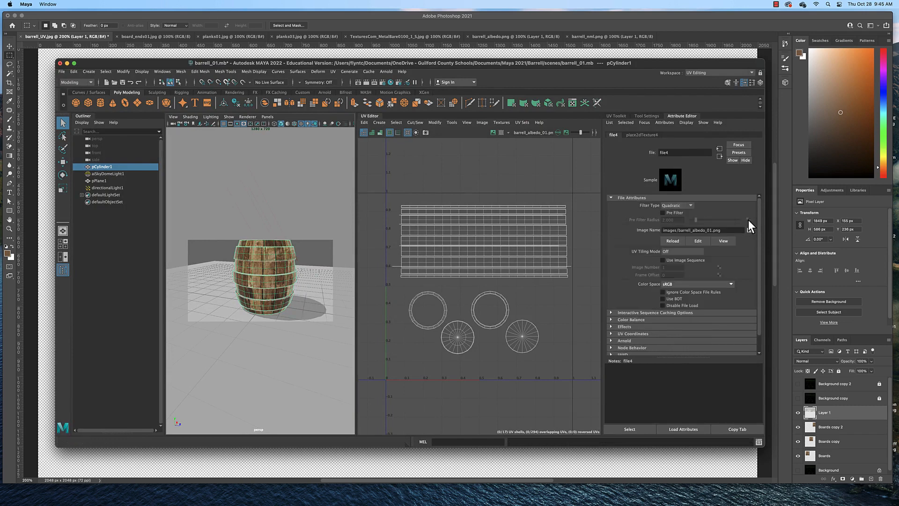
{"action": "left_click", "coordinate": [672, 241]}
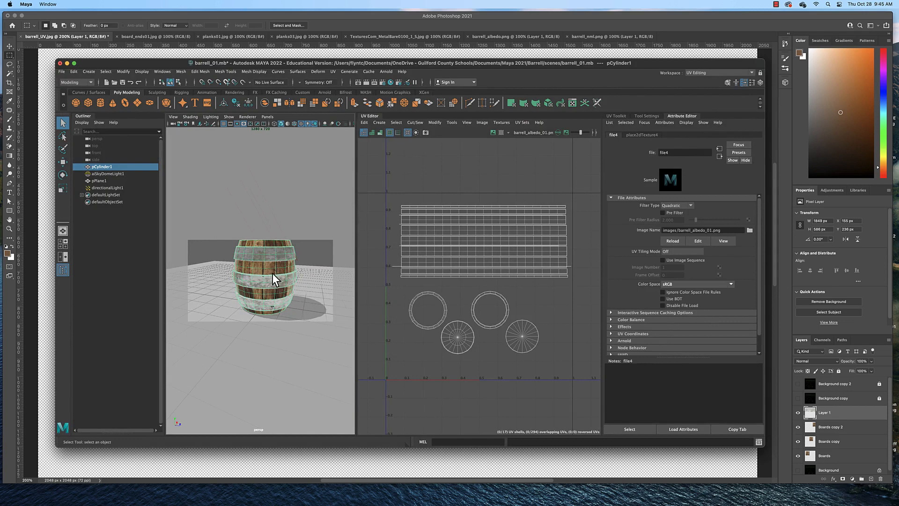
Step: Turn off the resolution gate in the perspective view to see the textured barrel up close
{"action": "scroll", "coordinate": [279, 278], "scroll_direction": "down", "scroll_amount": 5}
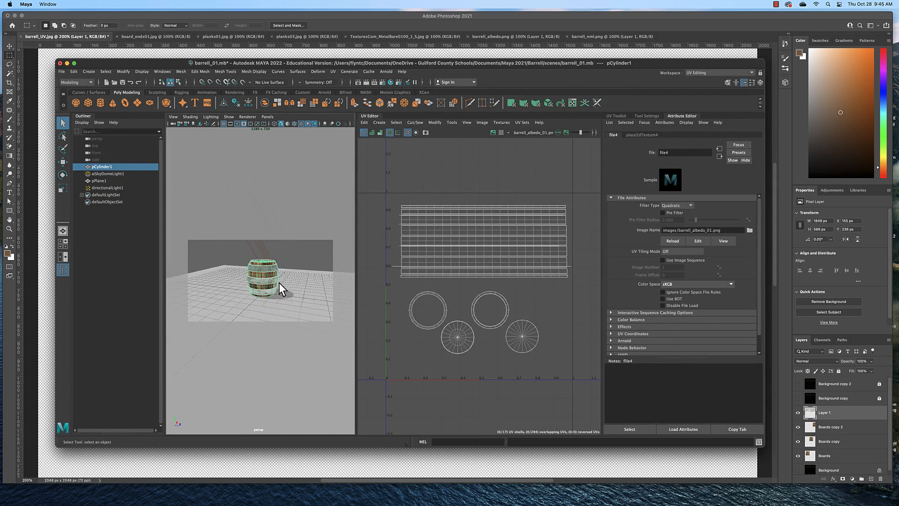
{"action": "scroll", "coordinate": [279, 278], "scroll_direction": "up", "scroll_amount": 10}
{"action": "mouse_move", "coordinate": [268, 276]}
{"action": "left_mouse_down"}
{"action": "mouse_move", "coordinate": [273, 283]}
{"action": "mouse_move", "coordinate": [267, 269]}
{"action": "mouse_move", "coordinate": [305, 281]}
{"action": "mouse_move", "coordinate": [267, 255]}
{"action": "mouse_move", "coordinate": [270, 279]}
{"action": "left_mouse_up"}
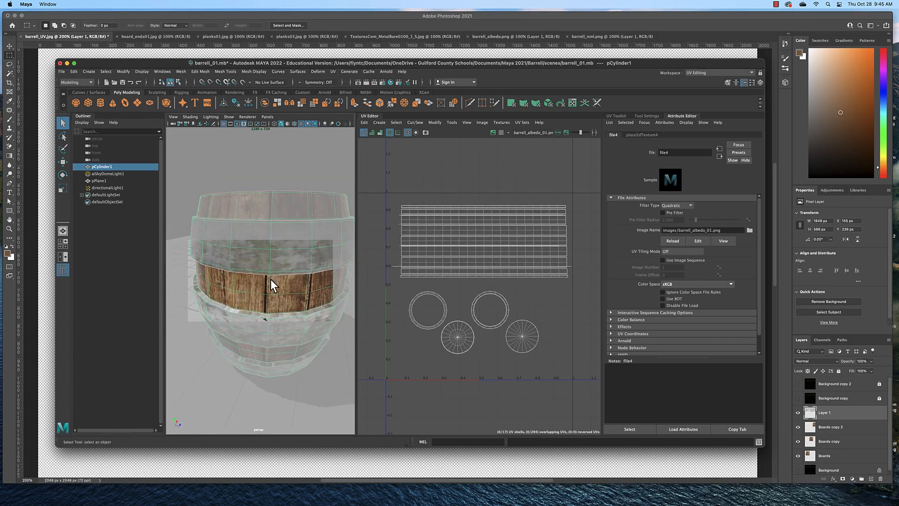
{"action": "left_click", "coordinate": [237, 124]}
{"action": "left_click_drag", "start_coordinate": [283, 262], "coordinate": [286, 255]}
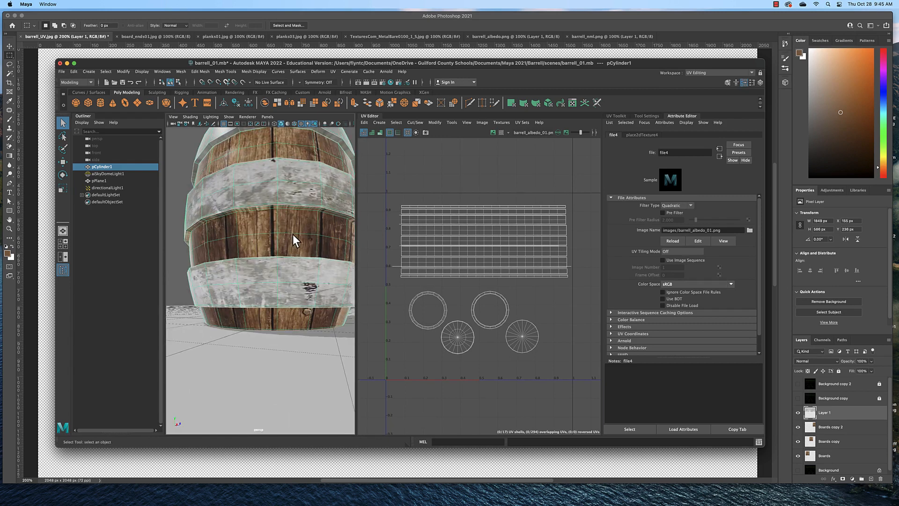
Step: Switch to the Maya Classic workspace and inspect the barrel's hoops, upper rim and lid
{"action": "left_click", "coordinate": [751, 73]}
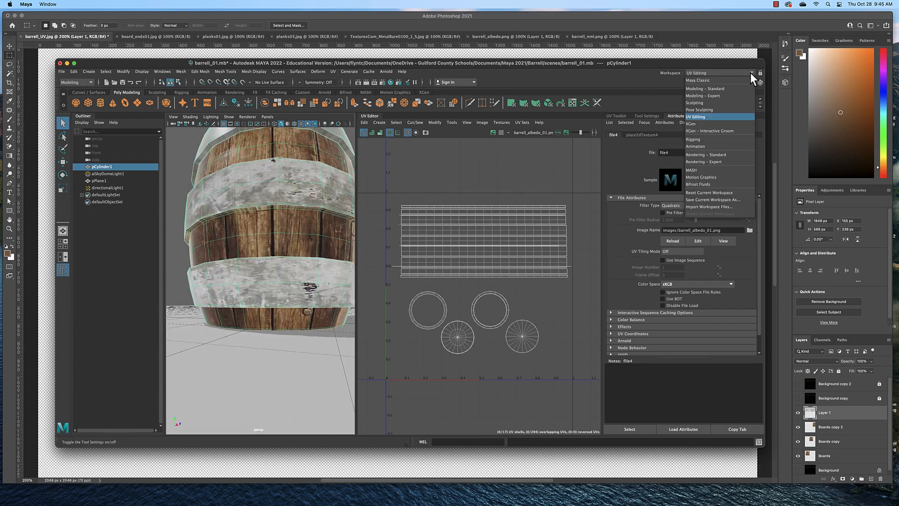
{"action": "left_click", "coordinate": [745, 81]}
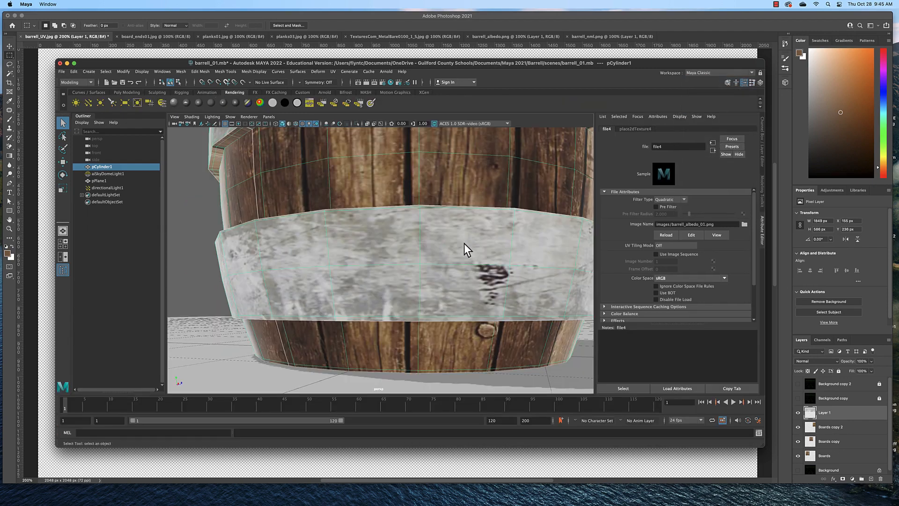
{"action": "left_click_drag", "start_coordinate": [461, 253], "coordinate": [460, 244]}
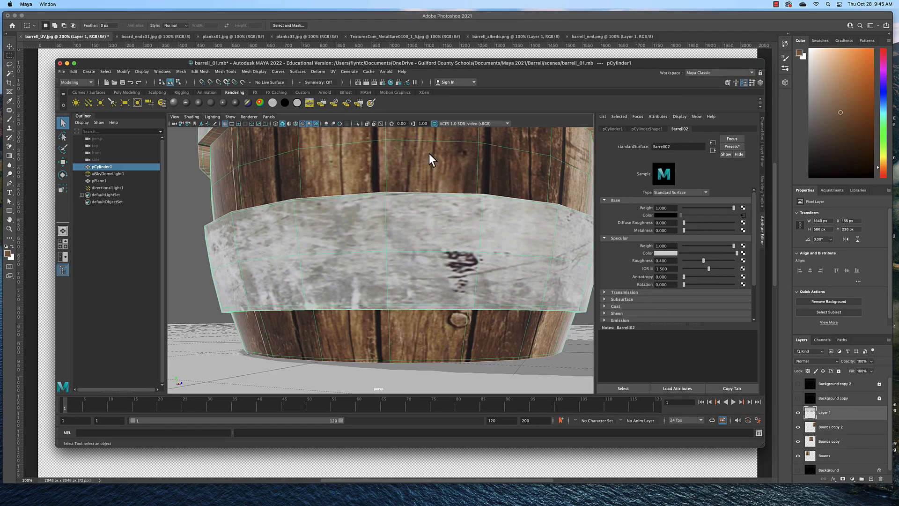
{"action": "left_click_drag", "start_coordinate": [428, 152], "coordinate": [411, 201]}
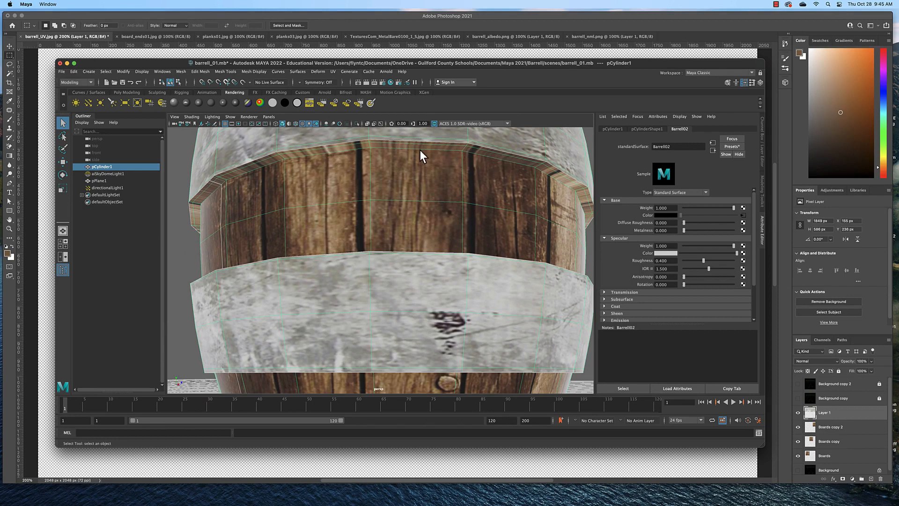
{"action": "left_click_drag", "start_coordinate": [434, 252], "coordinate": [405, 331]}
{"action": "left_click_drag", "start_coordinate": [411, 243], "coordinate": [446, 217]}
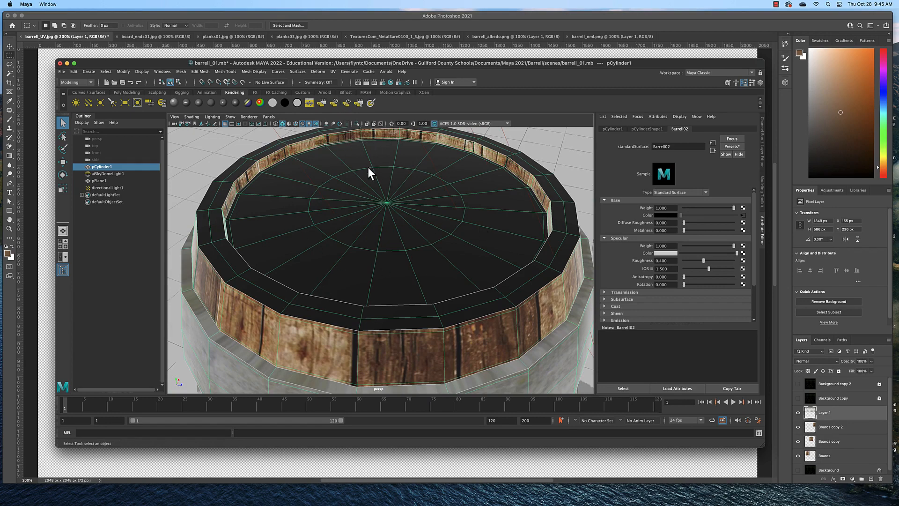
{"action": "mouse_move", "coordinate": [386, 183]}
{"action": "left_mouse_down"}
{"action": "mouse_move", "coordinate": [375, 187]}
{"action": "mouse_move", "coordinate": [385, 183]}
{"action": "left_mouse_up"}
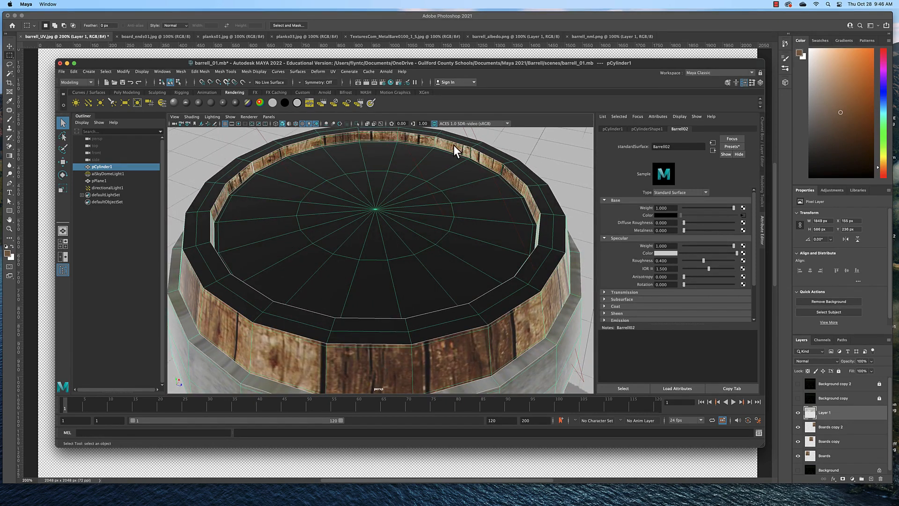
Step: Return to Photoshop and show the Background copy 2 and Background copy layers over the texture
{"action": "left_click", "coordinate": [373, 54]}
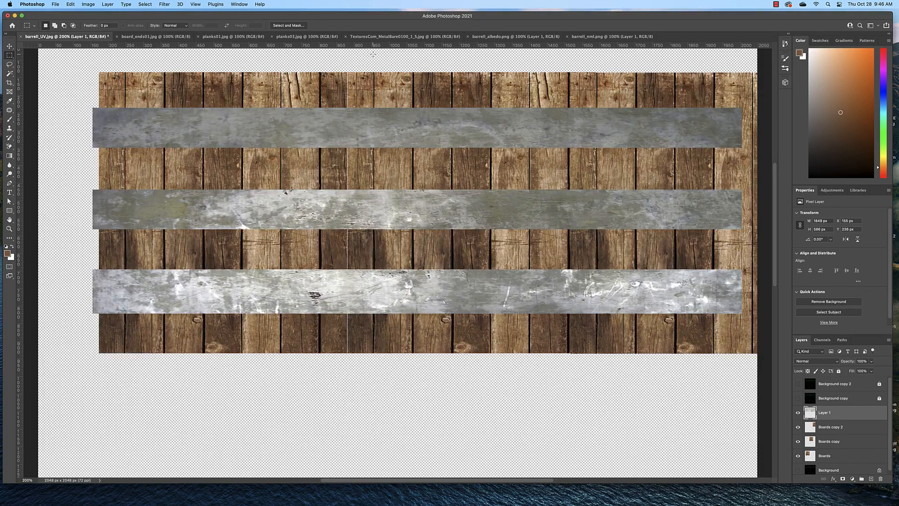
{"action": "left_click", "coordinate": [798, 384]}
{"action": "left_click", "coordinate": [798, 398]}
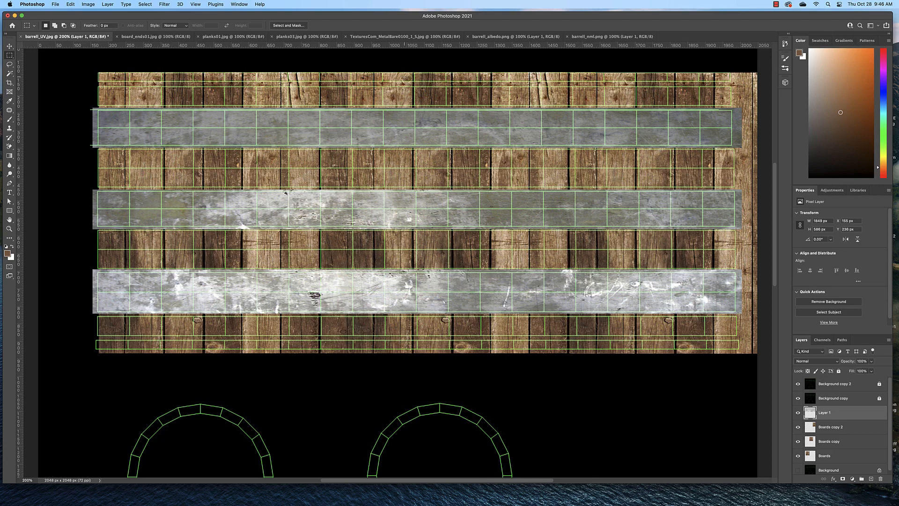
{"action": "scroll", "coordinate": [404, 102], "scroll_direction": "down", "scroll_amount": 1}
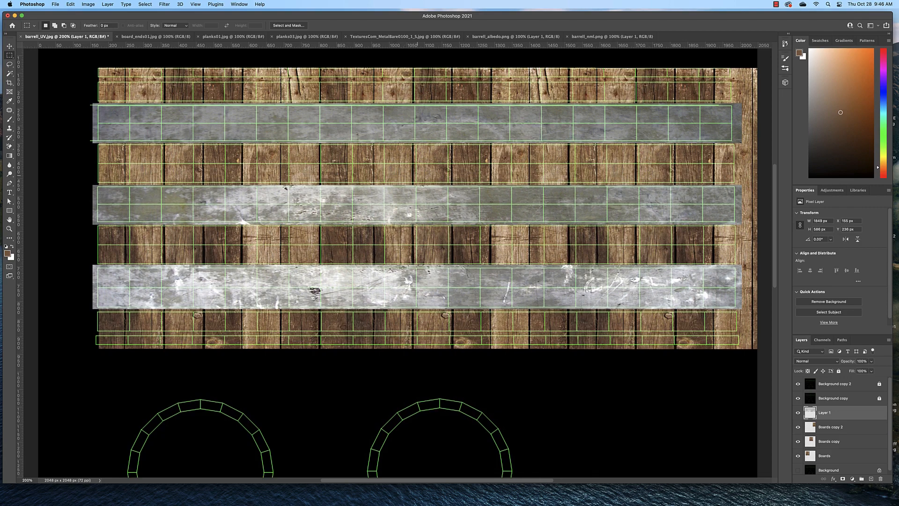
{"action": "scroll", "coordinate": [418, 175], "scroll_direction": "down", "scroll_amount": 3}
{"action": "scroll", "coordinate": [419, 177], "scroll_direction": "down", "scroll_amount": 4}
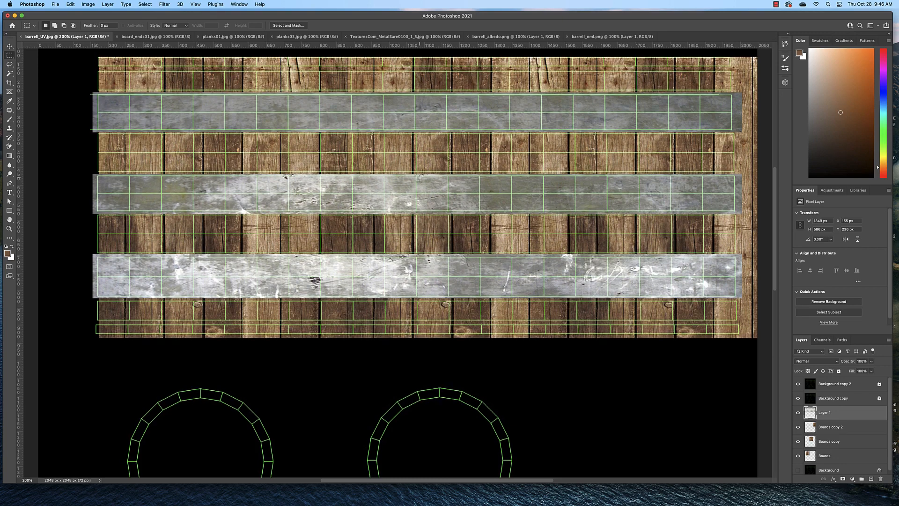
{"action": "scroll", "coordinate": [420, 177], "scroll_direction": "up", "scroll_amount": 5}
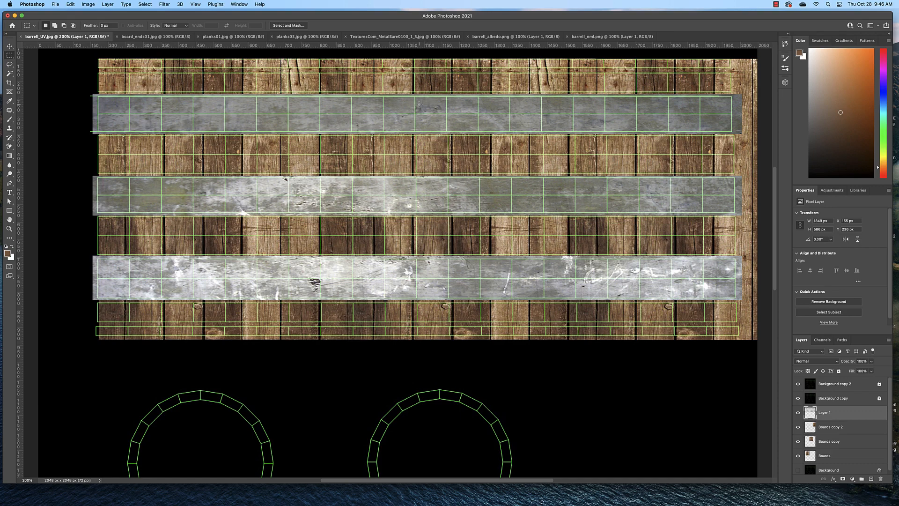
Step: Select two small circles near the middle of the upper hoop with the Elliptical Marquee and paste their metal, about 36 by 73 px overall, as a new layer
{"action": "left_click", "coordinate": [10, 56]}
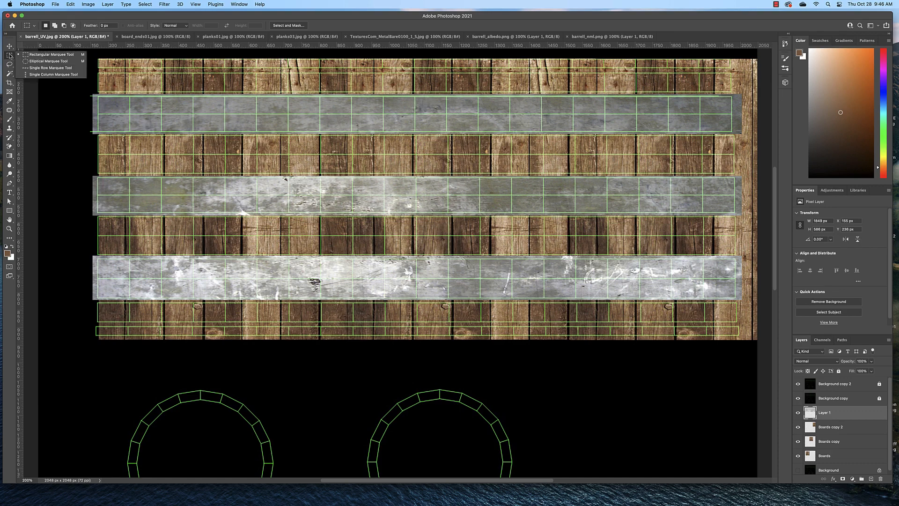
{"action": "left_click", "coordinate": [49, 61]}
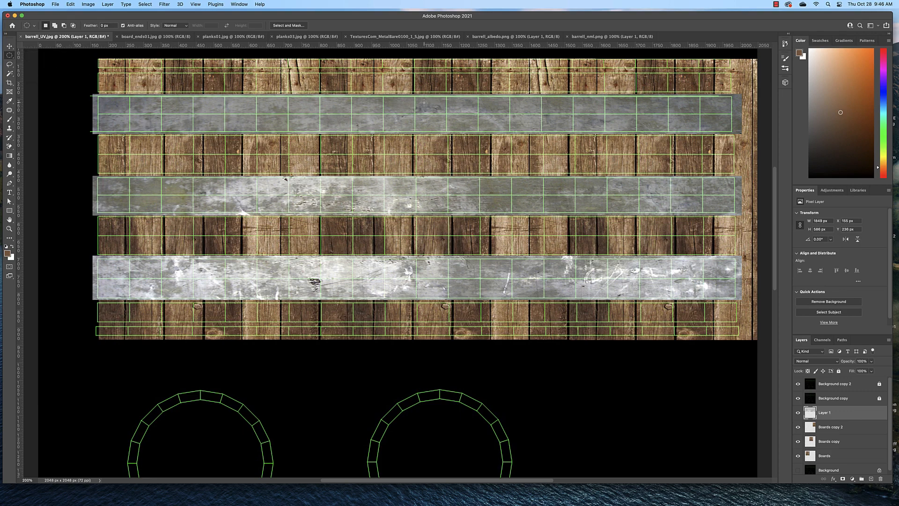
{"action": "left_click_drag", "start_coordinate": [423, 103], "coordinate": [426, 104]}
{"action": "key", "text": "shift"}
{"action": "left_click_drag", "start_coordinate": [423, 120], "coordinate": [427, 124]}
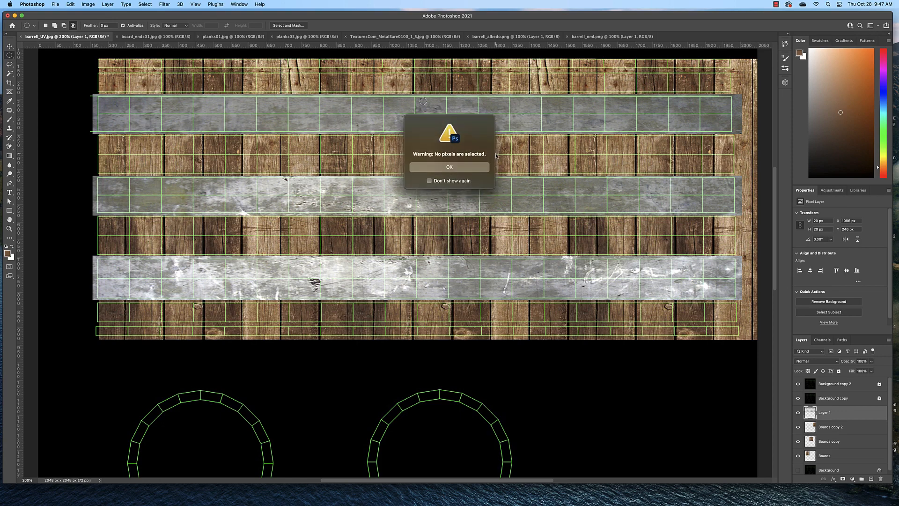
{"action": "left_click", "coordinate": [463, 171]}
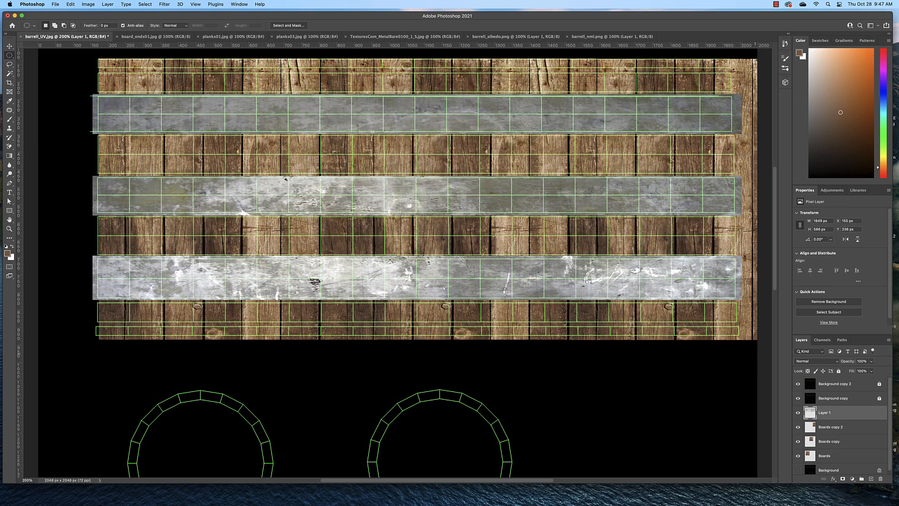
{"action": "left_click_drag", "start_coordinate": [425, 102], "coordinate": [441, 127]}
{"action": "key", "text": "super+v"}
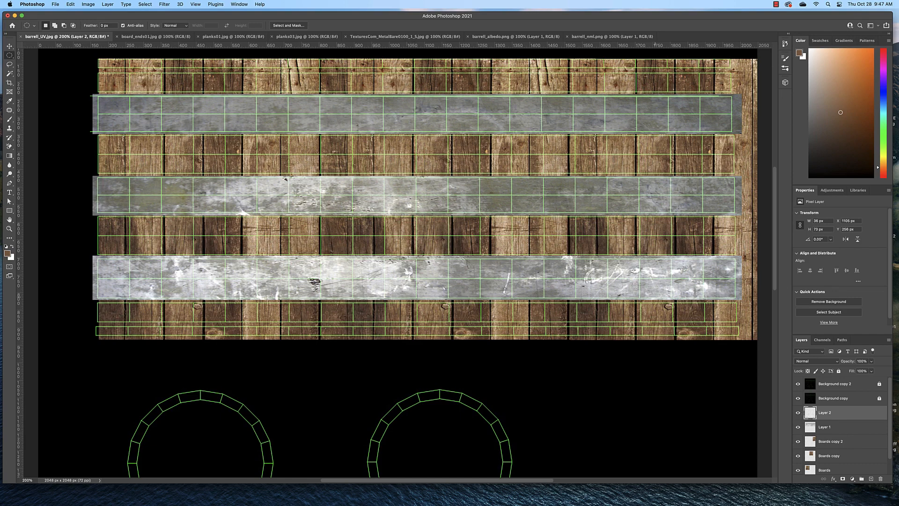
Step: Add a smooth Inner Bevel with Bevel & Emboss to the rivets on Layer 2 and adjust its depth and size
{"action": "double_click", "coordinate": [851, 415]}
{"action": "mouse_move", "coordinate": [656, 97]}
{"action": "left_mouse_down"}
{"action": "mouse_move", "coordinate": [665, 127]}
{"action": "mouse_move", "coordinate": [657, 105]}
{"action": "left_mouse_up"}
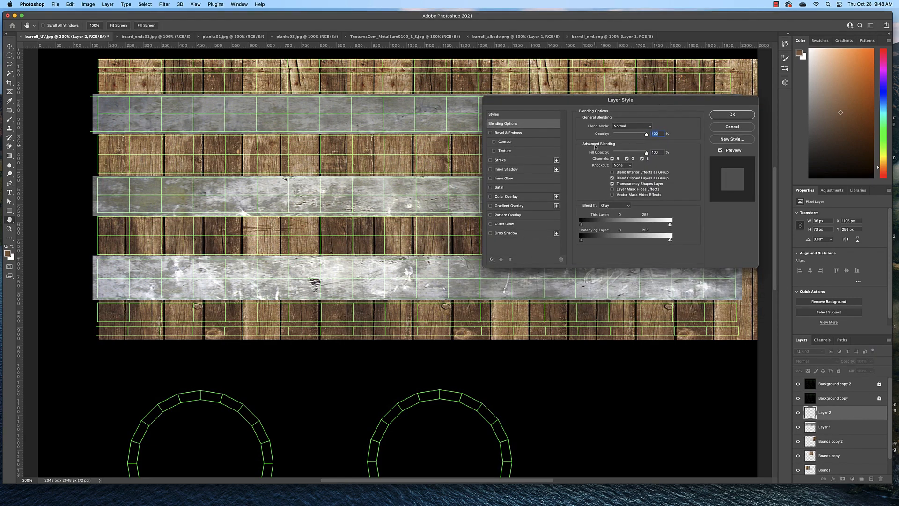
{"action": "left_click", "coordinate": [510, 133]}
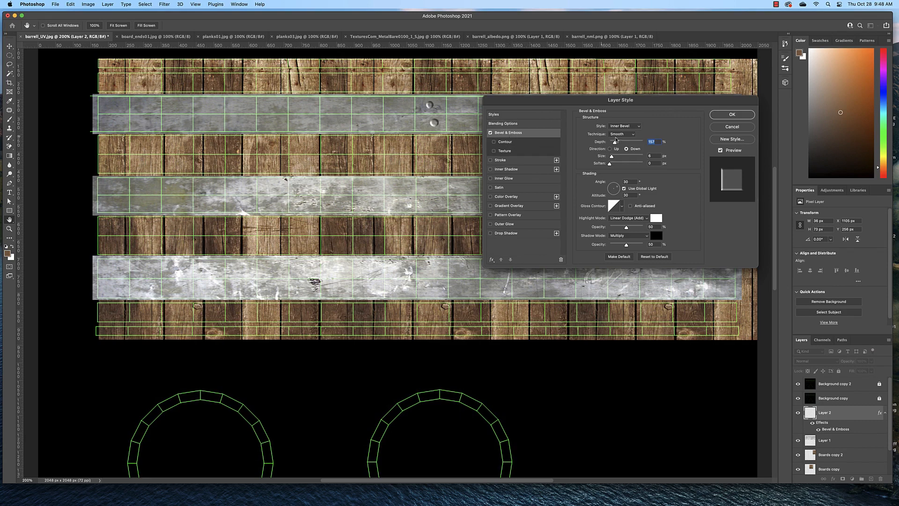
{"action": "left_click_drag", "start_coordinate": [614, 142], "coordinate": [613, 158]}
Step: Add a Multiply Drop Shadow to the rivets on Layer 2, adjust its size and spread, and apply the layer style
{"action": "left_click", "coordinate": [521, 236]}
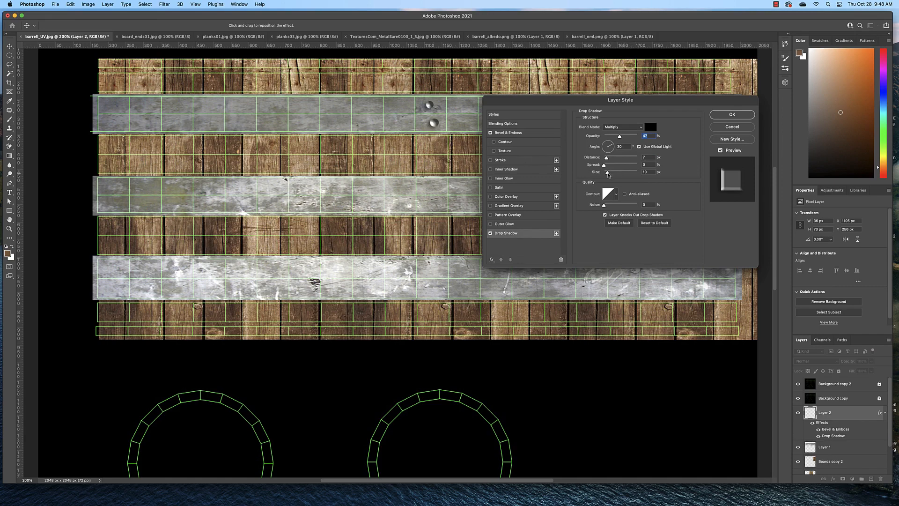
{"action": "left_click_drag", "start_coordinate": [608, 174], "coordinate": [606, 174]}
{"action": "left_click_drag", "start_coordinate": [604, 165], "coordinate": [603, 167]}
{"action": "left_click", "coordinate": [733, 117]}
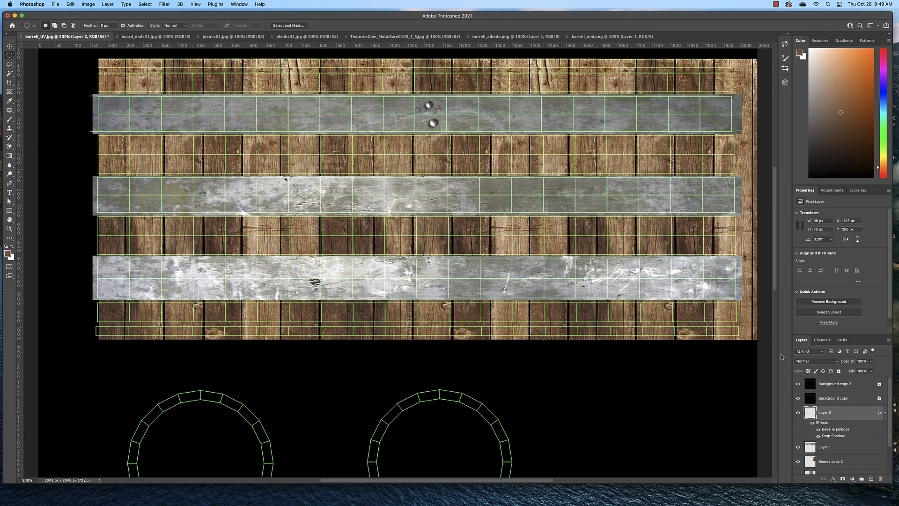
Step: Duplicate Layer 2 as Layer 2 copy and move the duplicated rivets straight down onto the middle hoop
{"action": "right_click", "coordinate": [841, 415]}
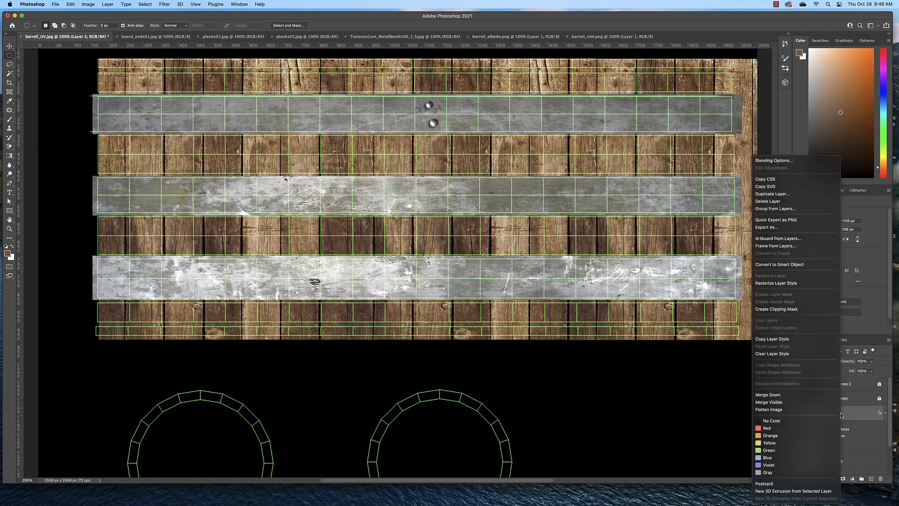
{"action": "left_click", "coordinate": [796, 194]}
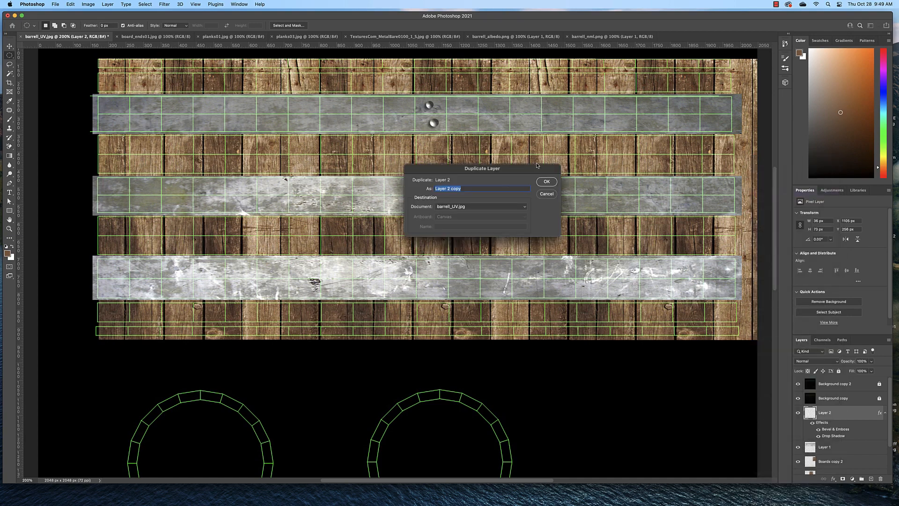
{"action": "left_click", "coordinate": [546, 182]}
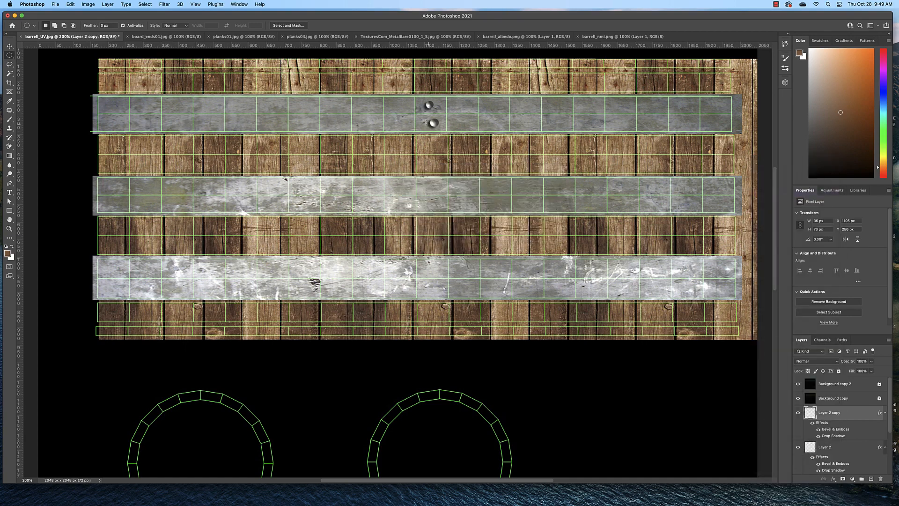
{"action": "left_click", "coordinate": [9, 46]}
{"action": "left_click_drag", "start_coordinate": [432, 123], "coordinate": [435, 205]}
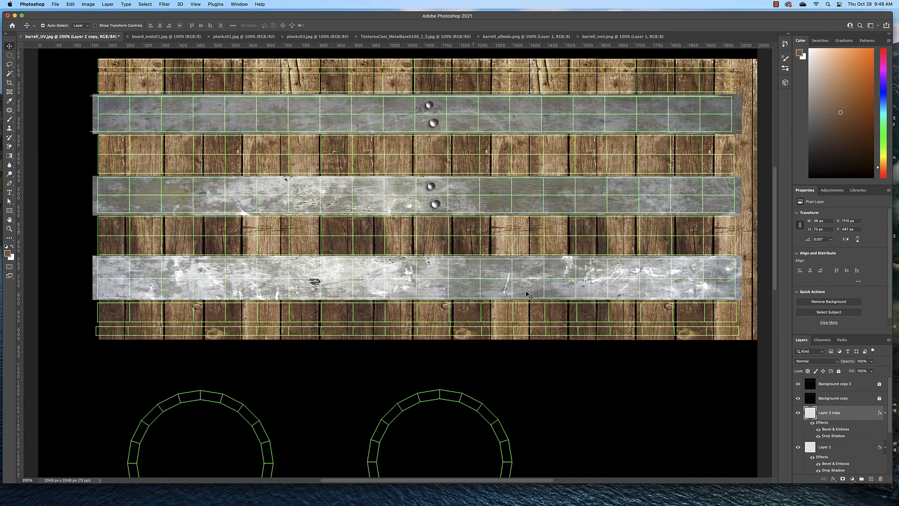
Step: Duplicate the middle hoop's rivets as Layer 2 copy 2 and move them down onto the lower hoop
{"action": "right_click", "coordinate": [854, 415]}
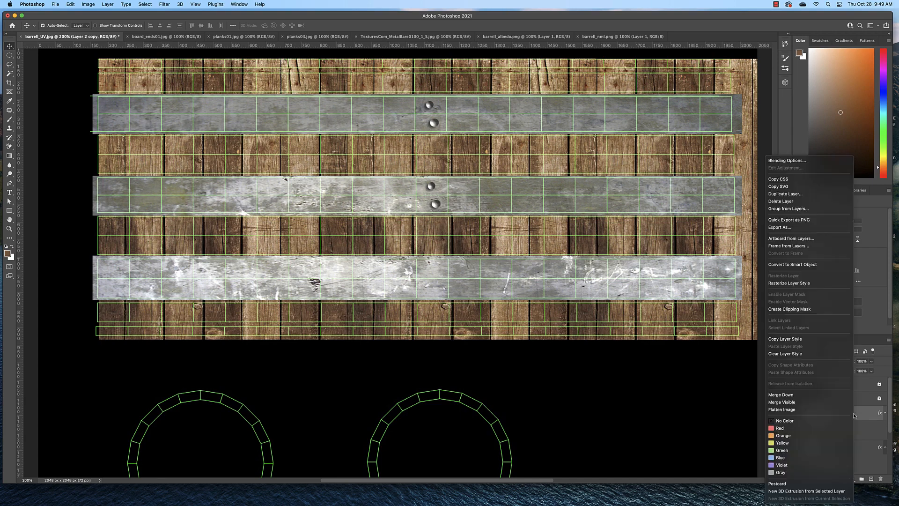
{"action": "left_click", "coordinate": [785, 193]}
{"action": "left_click", "coordinate": [547, 181]}
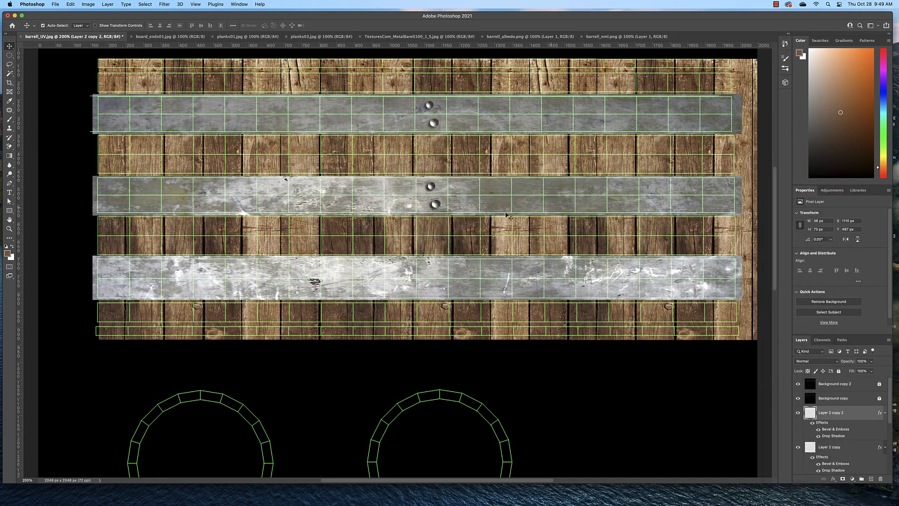
{"action": "left_click_drag", "start_coordinate": [440, 208], "coordinate": [435, 286]}
Step: Duplicate the lower hoop's rivets as Layer 2 copy 3 and move them to that hoop's right end
{"action": "right_click", "coordinate": [853, 414]}
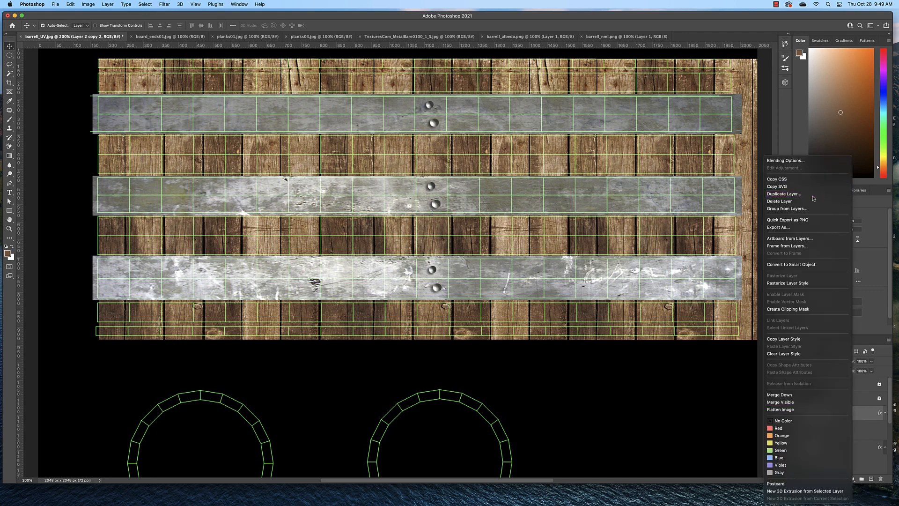
{"action": "left_click", "coordinate": [796, 193]}
{"action": "key", "text": "Return"}
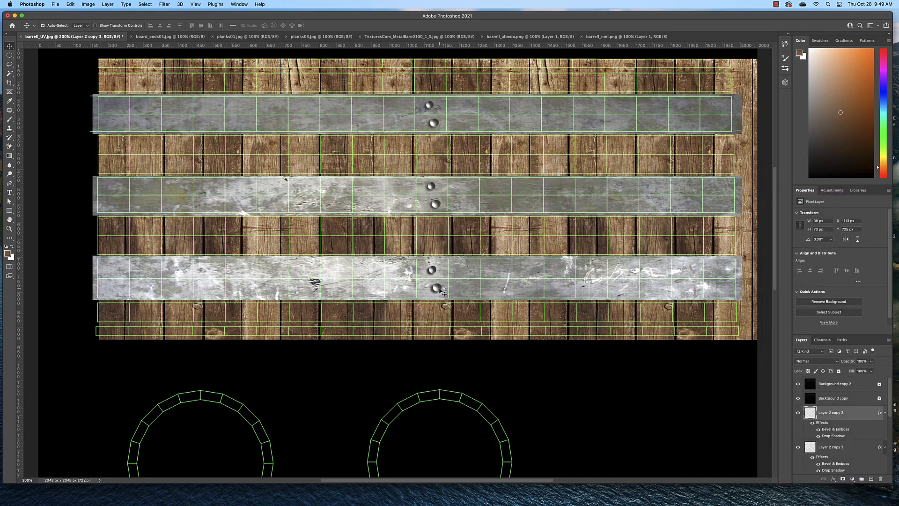
{"action": "left_click_drag", "start_coordinate": [438, 290], "coordinate": [724, 291]}
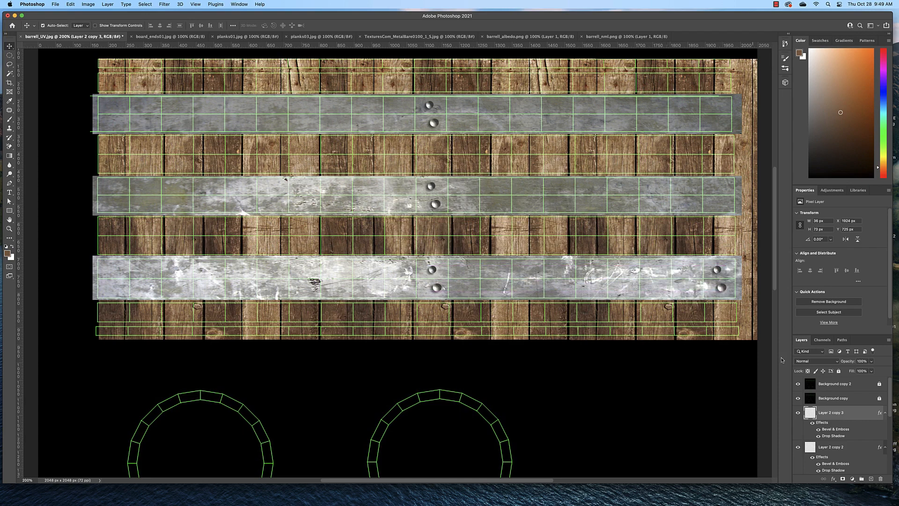
Step: Duplicate the lower hoop's right-end rivets as Layer 2 copy 4 and move them straight up onto the middle hoop
{"action": "right_click", "coordinate": [845, 418]}
{"action": "left_click", "coordinate": [806, 194]}
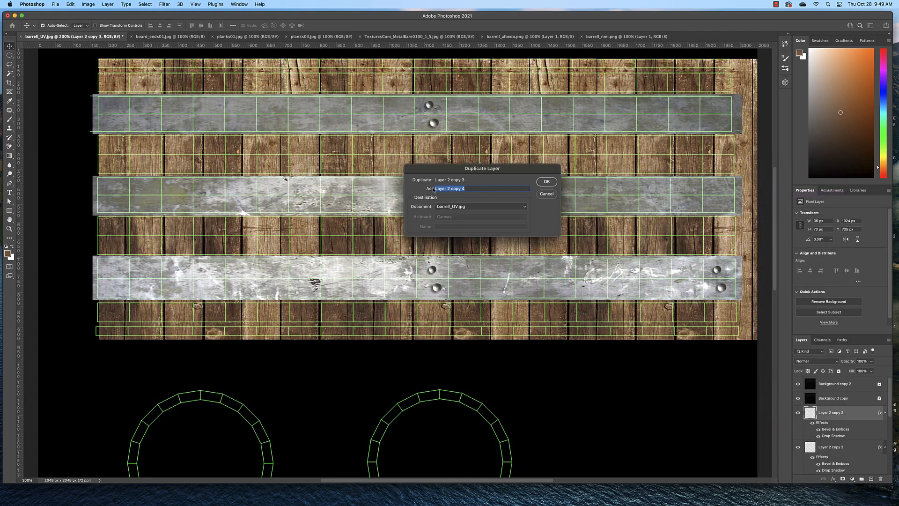
{"action": "key", "text": "Return"}
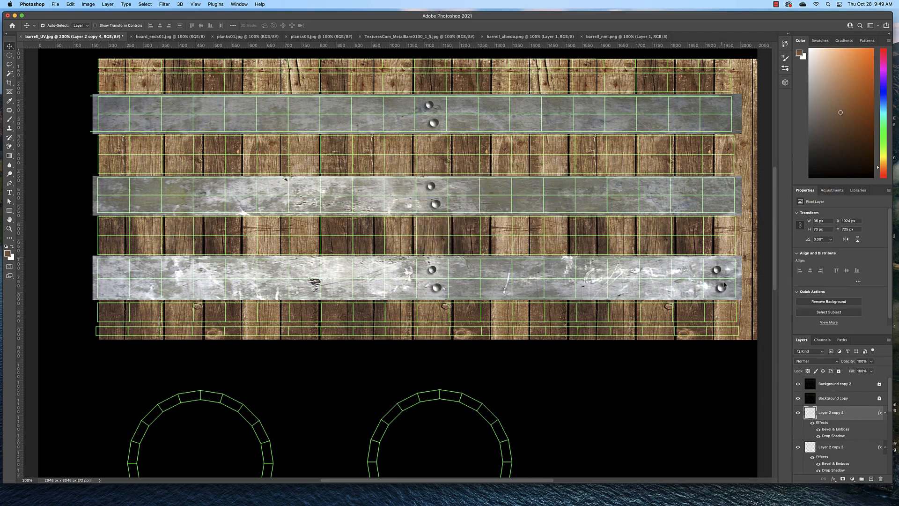
{"action": "left_click_drag", "start_coordinate": [725, 284], "coordinate": [723, 201]}
Step: Duplicate the middle hoop's right-end rivets as Layer 2 copy 5 and move them up onto the upper hoop
{"action": "right_click", "coordinate": [837, 421]}
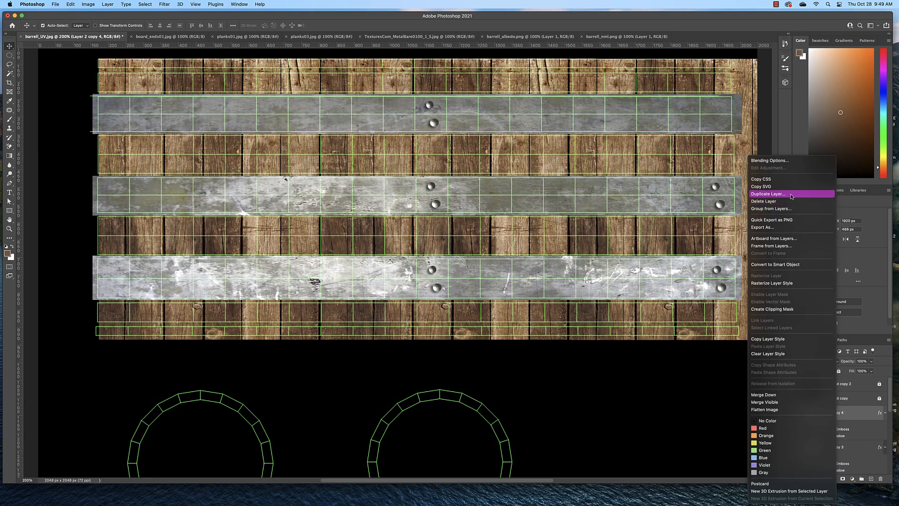
{"action": "left_click", "coordinate": [806, 195]}
{"action": "left_click", "coordinate": [547, 181]}
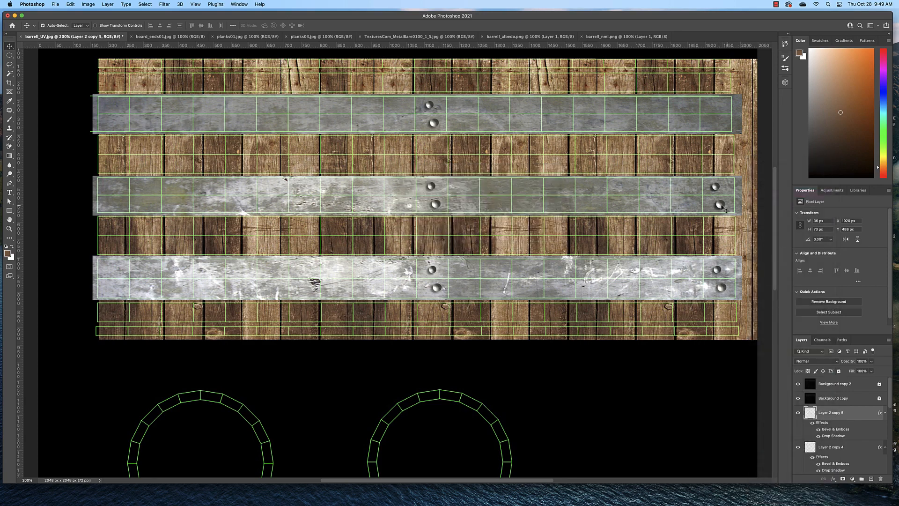
{"action": "left_click_drag", "start_coordinate": [720, 205], "coordinate": [718, 124]}
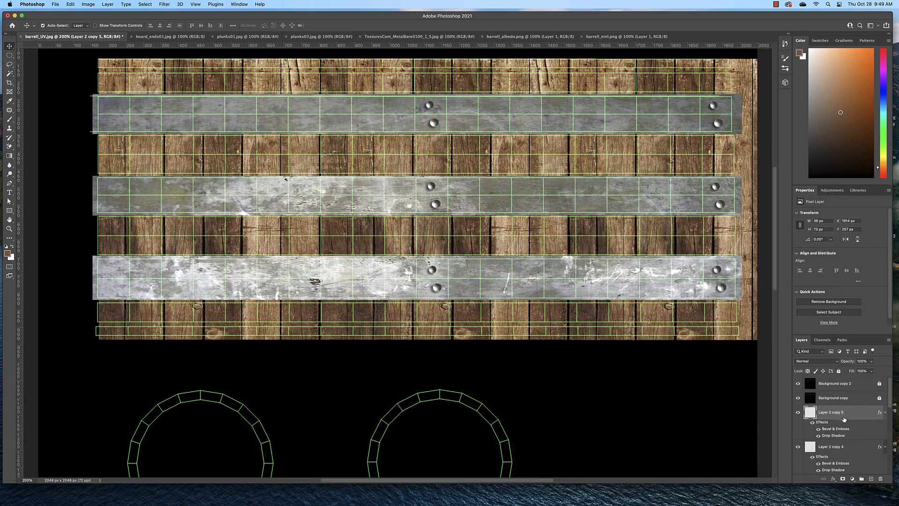
Step: Group all six rivet layers, from Layer 2 through Layer 2 copy 5, into one layer group
{"action": "scroll", "coordinate": [831, 418], "scroll_direction": "down", "scroll_amount": 10}
{"action": "scroll", "coordinate": [845, 420], "scroll_direction": "up", "scroll_amount": 12}
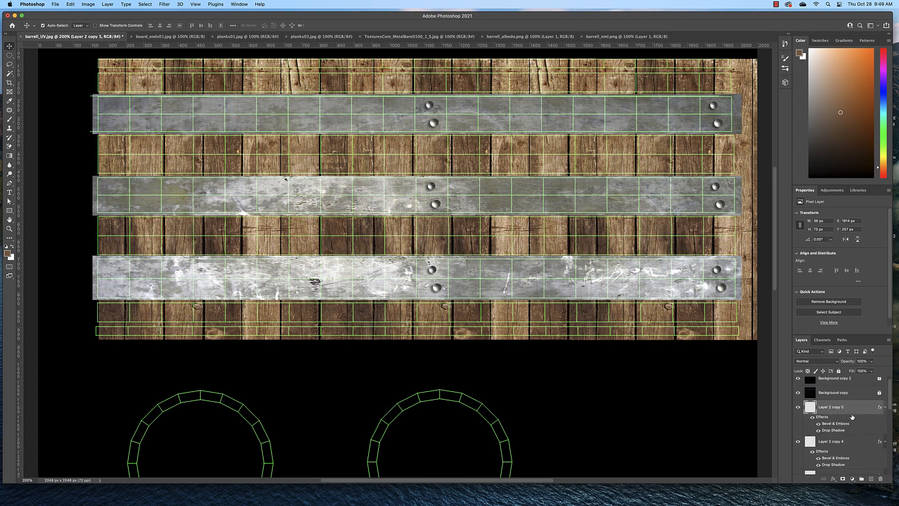
{"action": "left_click", "coordinate": [856, 447], "text": "shift"}
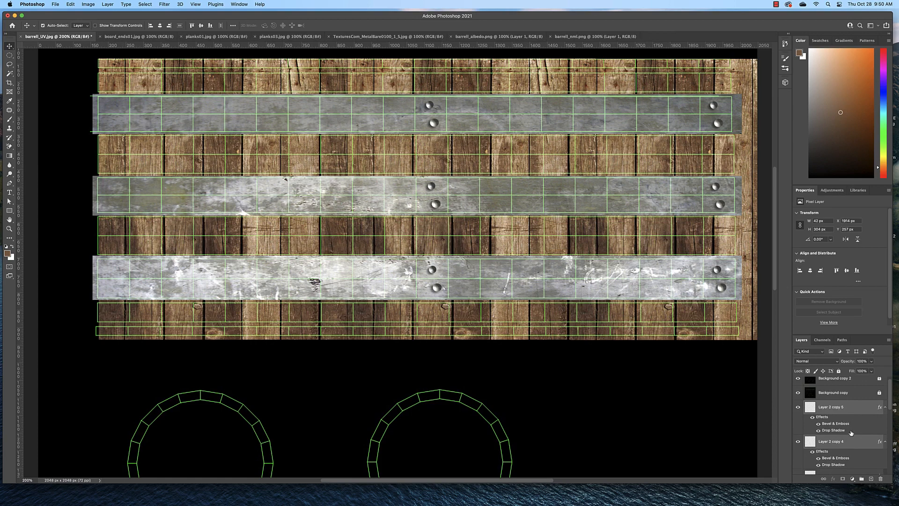
{"action": "scroll", "coordinate": [852, 433], "scroll_direction": "down", "scroll_amount": 3}
{"action": "left_click", "coordinate": [851, 433], "text": "shift"}
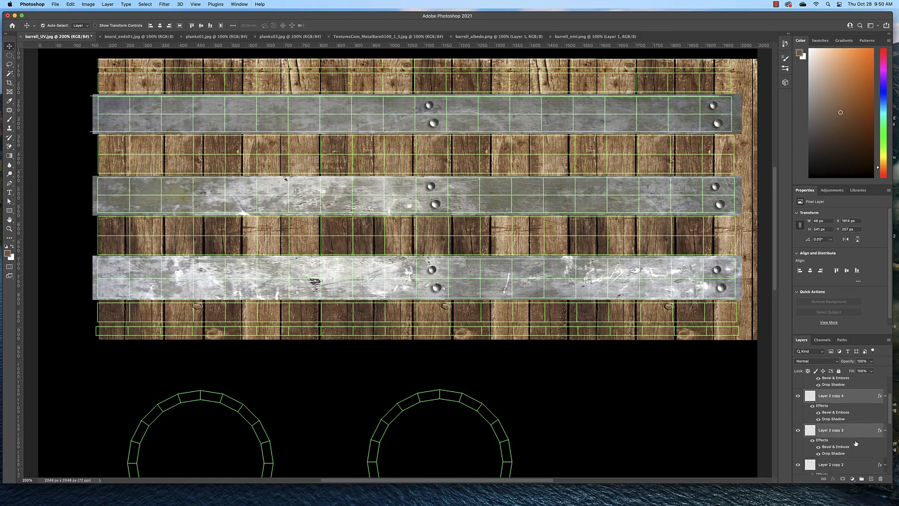
{"action": "scroll", "coordinate": [853, 436], "scroll_direction": "down", "scroll_amount": 1}
{"action": "left_click", "coordinate": [857, 445], "text": "shift"}
{"action": "scroll", "coordinate": [855, 438], "scroll_direction": "down", "scroll_amount": 3}
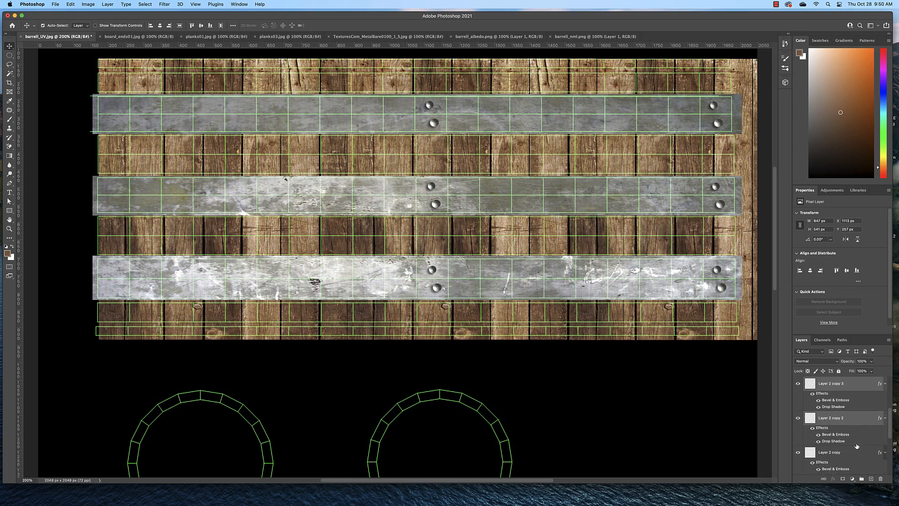
{"action": "left_click", "coordinate": [853, 423], "text": "shift"}
{"action": "scroll", "coordinate": [855, 435], "scroll_direction": "down", "scroll_amount": 1}
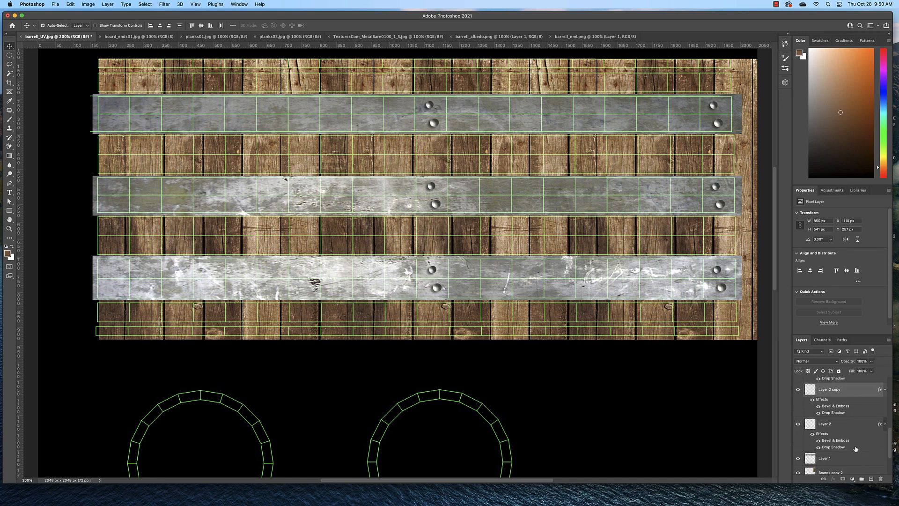
{"action": "left_click", "coordinate": [847, 428], "text": "shift"}
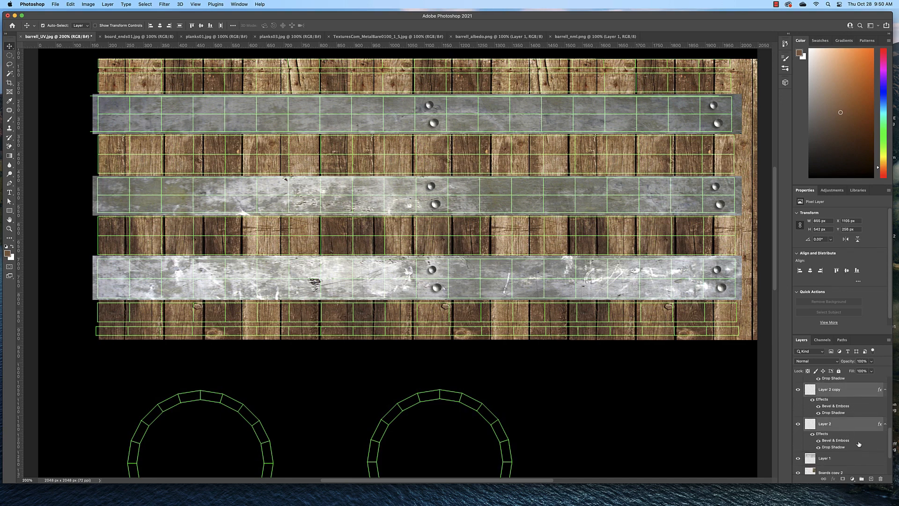
{"action": "left_click", "coordinate": [862, 480]}
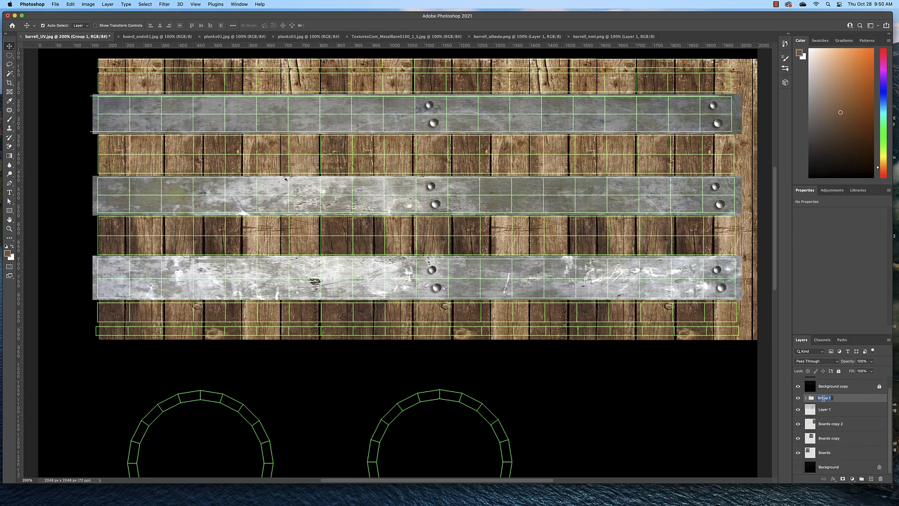
Step: Rename the new layer group Rivets and check the layers it contains
{"action": "type", "text": "Rivets"}
{"action": "key", "text": "Return"}
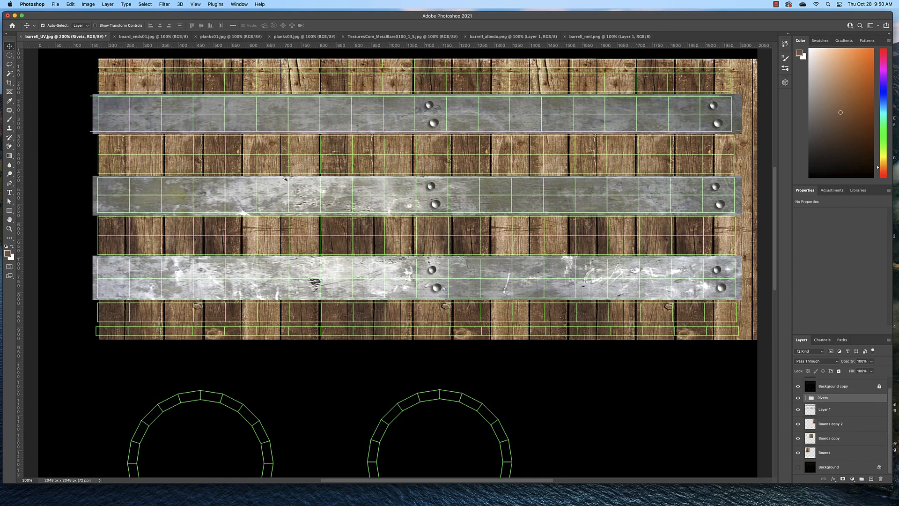
{"action": "left_click", "coordinate": [806, 398]}
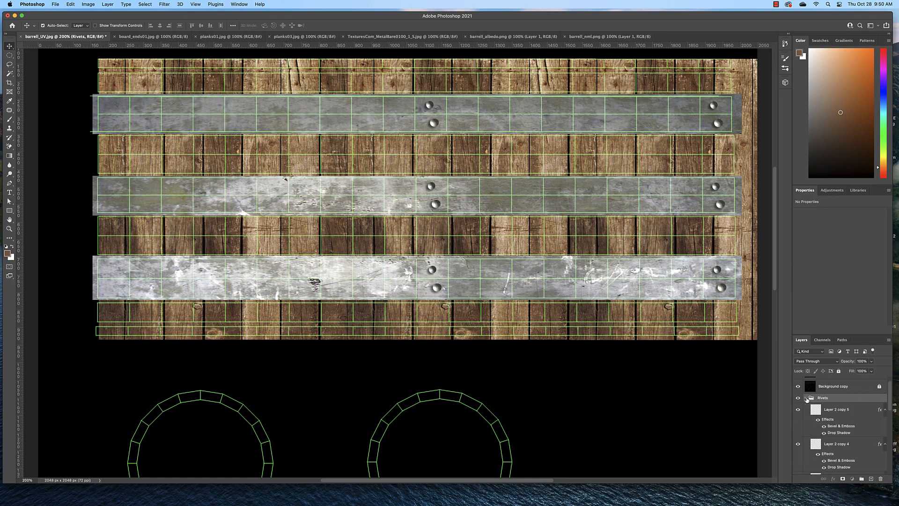
{"action": "left_click", "coordinate": [806, 398]}
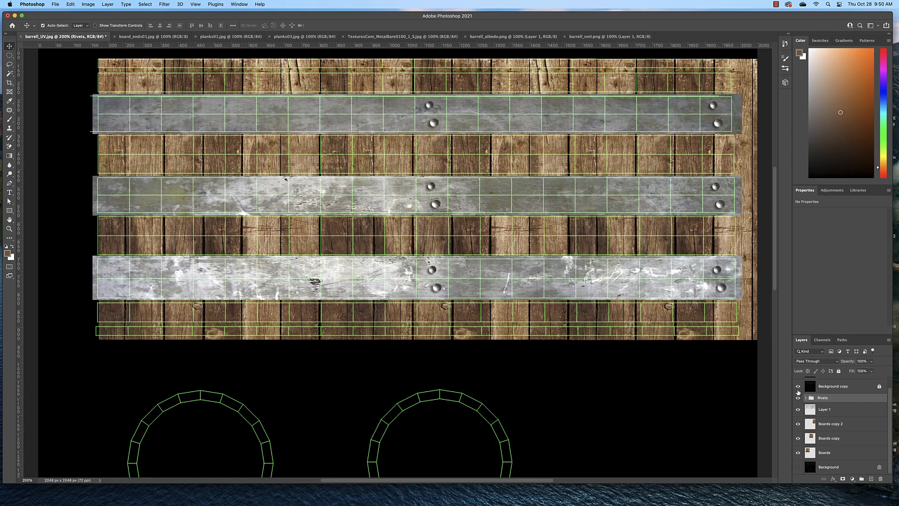
Step: Hide the UV wireframe layers Background copy and Background copy 2
{"action": "left_click", "coordinate": [799, 389]}
{"action": "scroll", "coordinate": [812, 392], "scroll_direction": "up", "scroll_amount": 2}
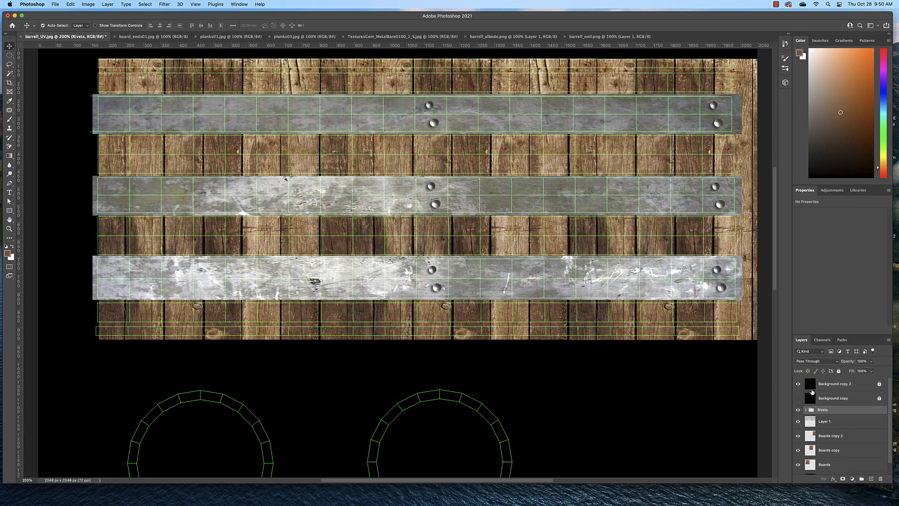
{"action": "left_click", "coordinate": [798, 384]}
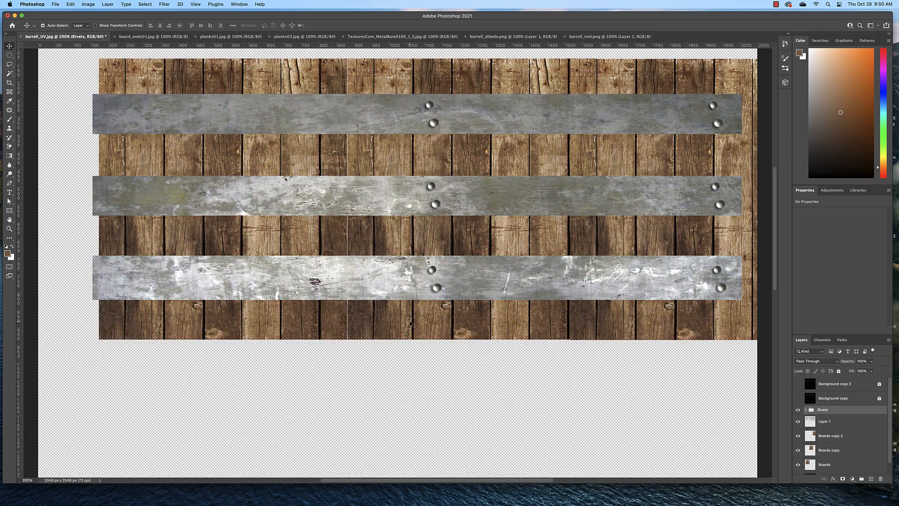
Step: Export the texture as a 2048 x 2048 PNG to the images folder, replacing barrell_albedo_01.png
{"action": "left_click", "coordinate": [56, 3]}
{"action": "mouse_move", "coordinate": [93, 97]}
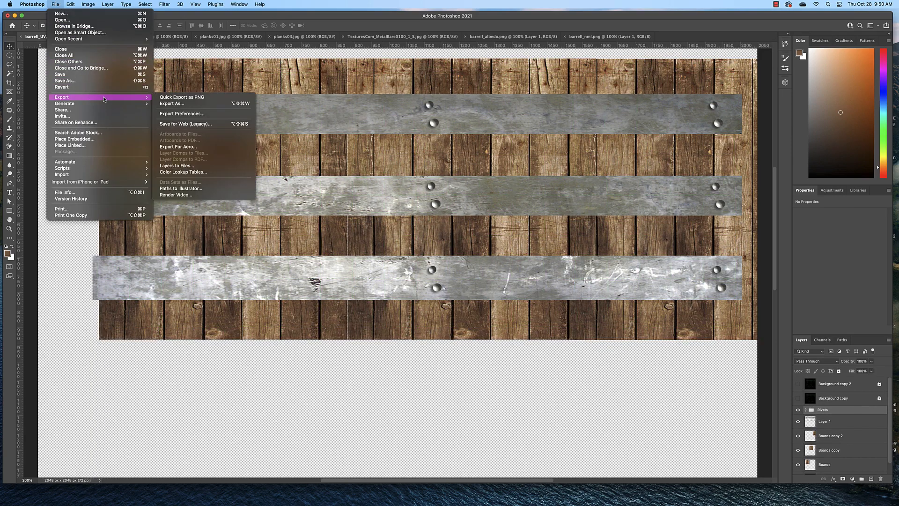
{"action": "left_click", "coordinate": [180, 104]}
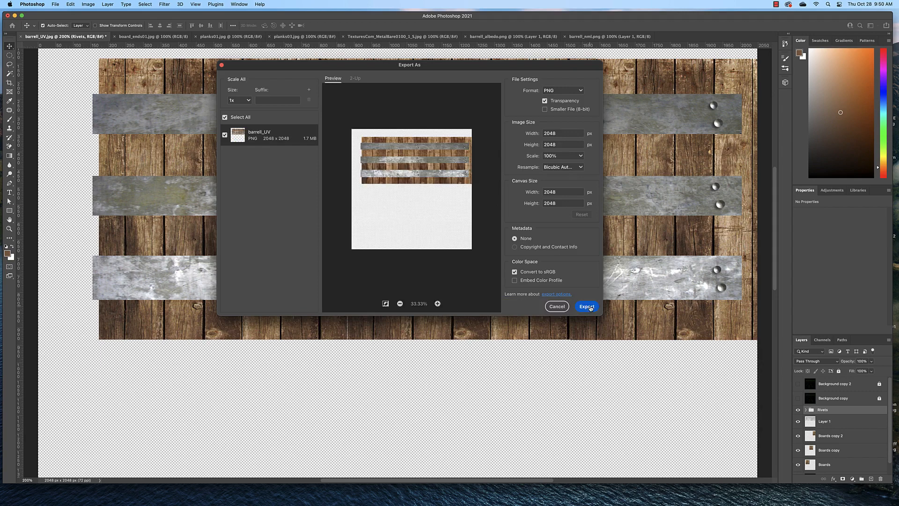
{"action": "left_click", "coordinate": [587, 307]}
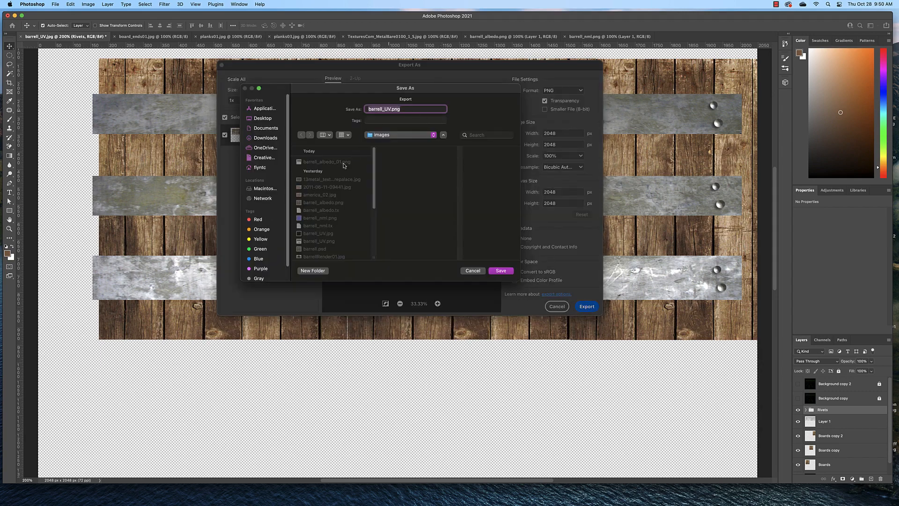
{"action": "left_click", "coordinate": [343, 162]}
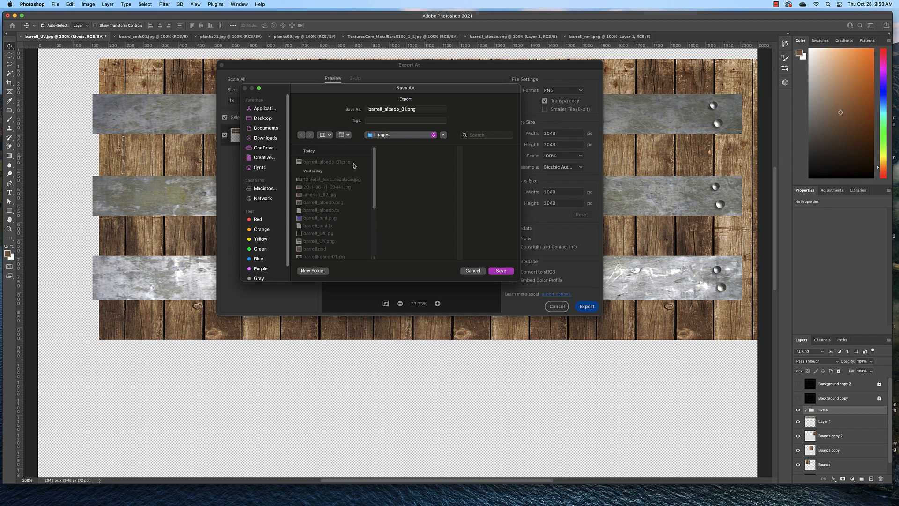
{"action": "left_click", "coordinate": [505, 271]}
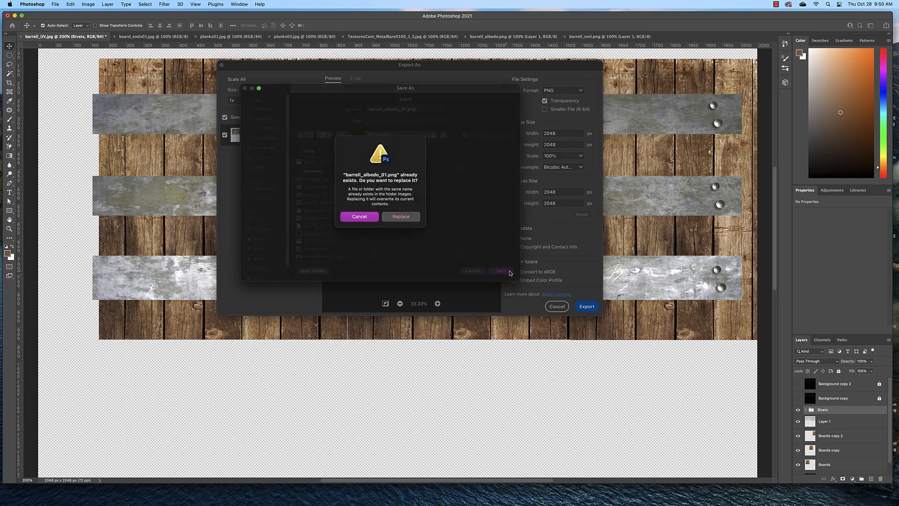
{"action": "left_click", "coordinate": [399, 215]}
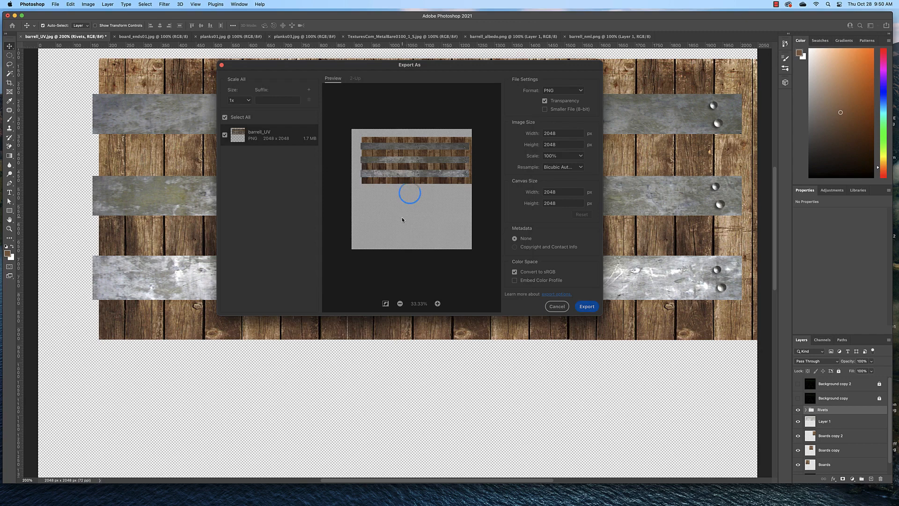
Step: Switch to Maya, reload barrell_albedo_01.png in the Barrell02 material's base color file node, and inspect the rivets on the barrel
{"action": "key", "text": "super+Tab"}
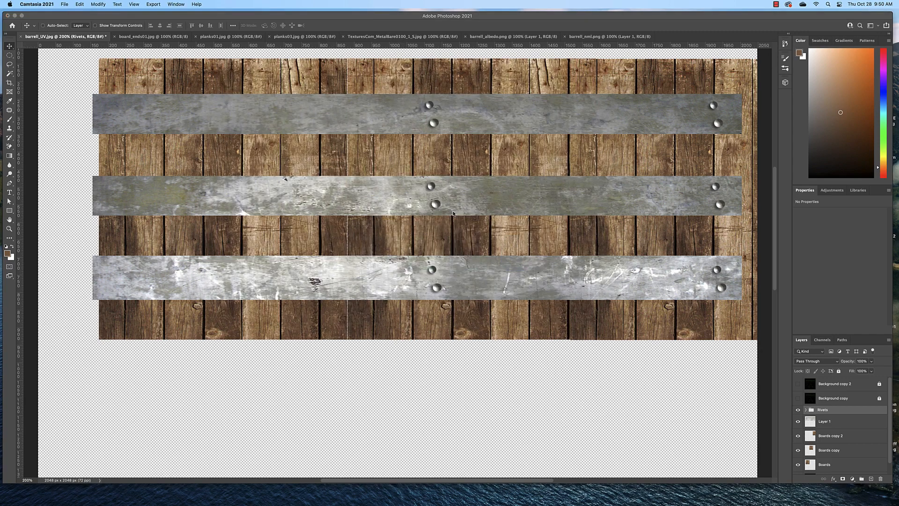
{"action": "key", "text": "super+Tab"}
{"action": "key", "text": "super+Tab"}
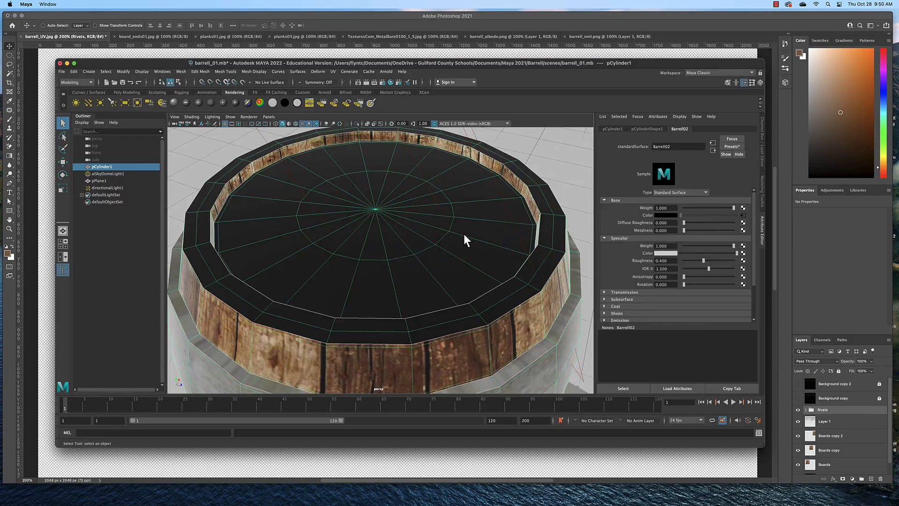
{"action": "scroll", "coordinate": [513, 335], "scroll_direction": "up", "scroll_amount": 10}
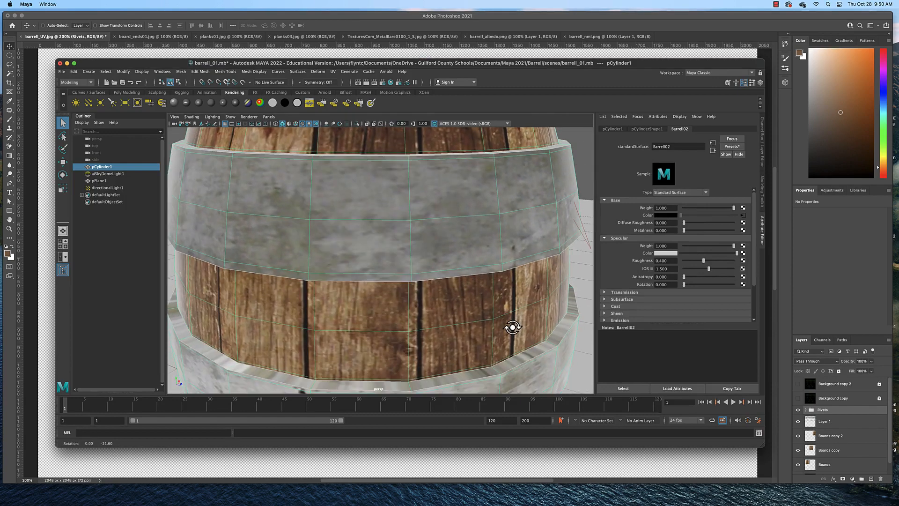
{"action": "scroll", "coordinate": [514, 325], "scroll_direction": "down", "scroll_amount": 10}
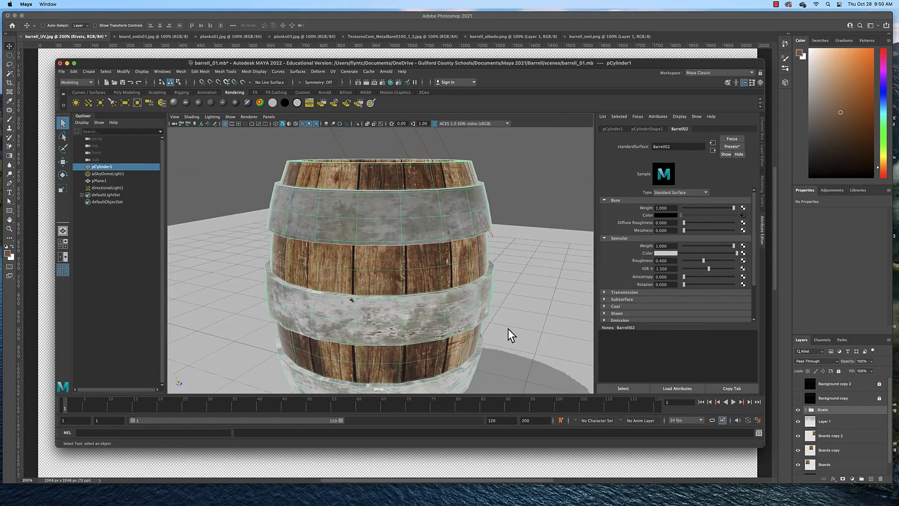
{"action": "left_click", "coordinate": [744, 216]}
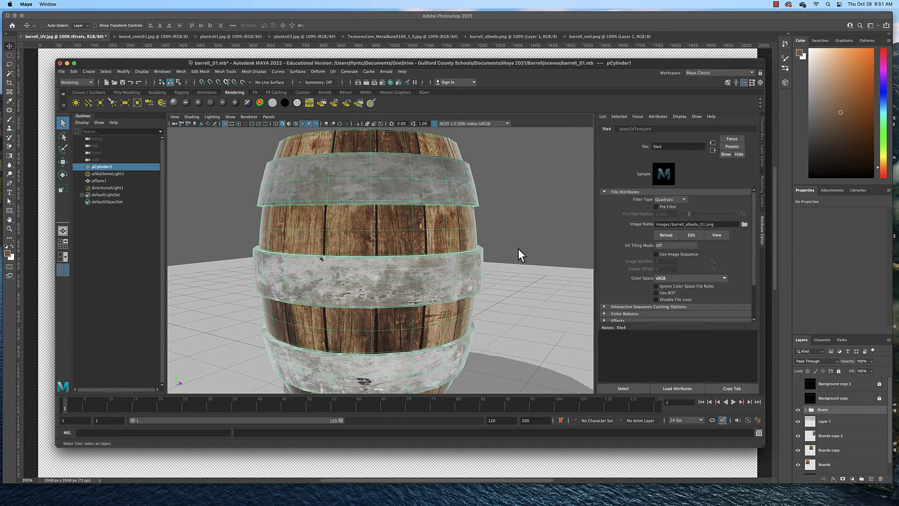
{"action": "left_click_drag", "start_coordinate": [520, 255], "coordinate": [434, 243]}
Step: Switch back to Photoshop and show the UV wireframe layers Background copy 2 and Background copy again
{"action": "key", "text": "super+Tab"}
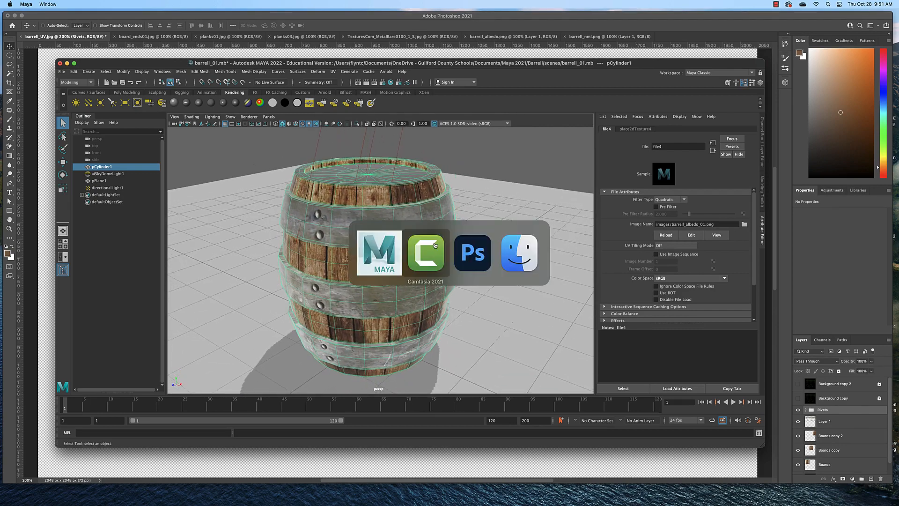
{"action": "key", "text": "super+Tab"}
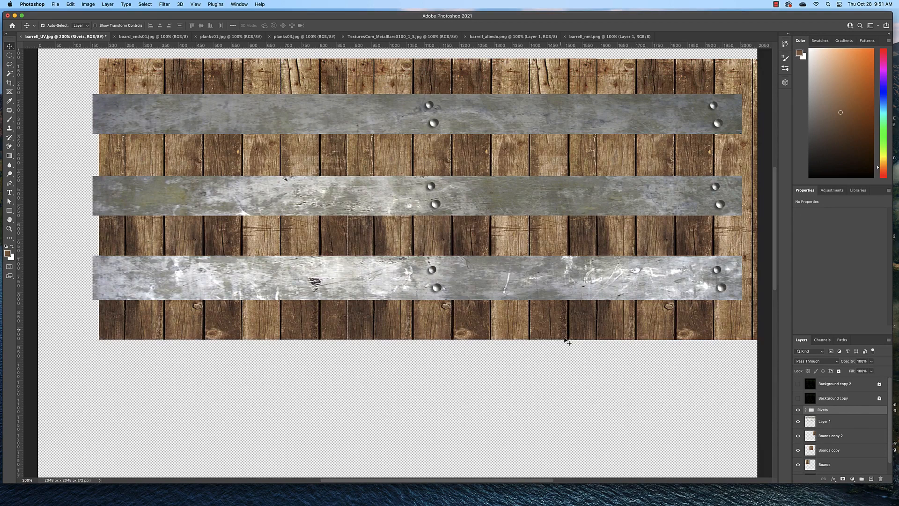
{"action": "left_click", "coordinate": [799, 384]}
{"action": "left_click", "coordinate": [798, 398]}
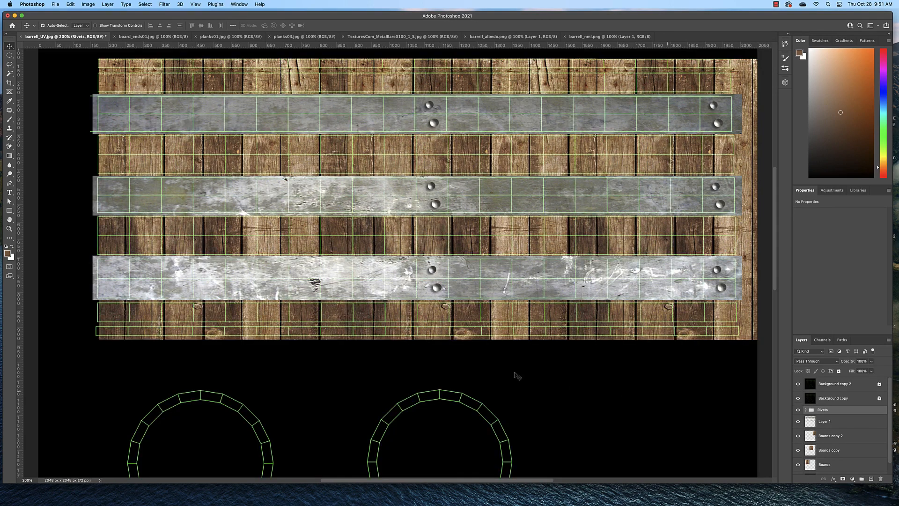
Step: Copy the entire planks03.jpg image
{"action": "scroll", "coordinate": [529, 397], "scroll_direction": "down", "scroll_amount": 10}
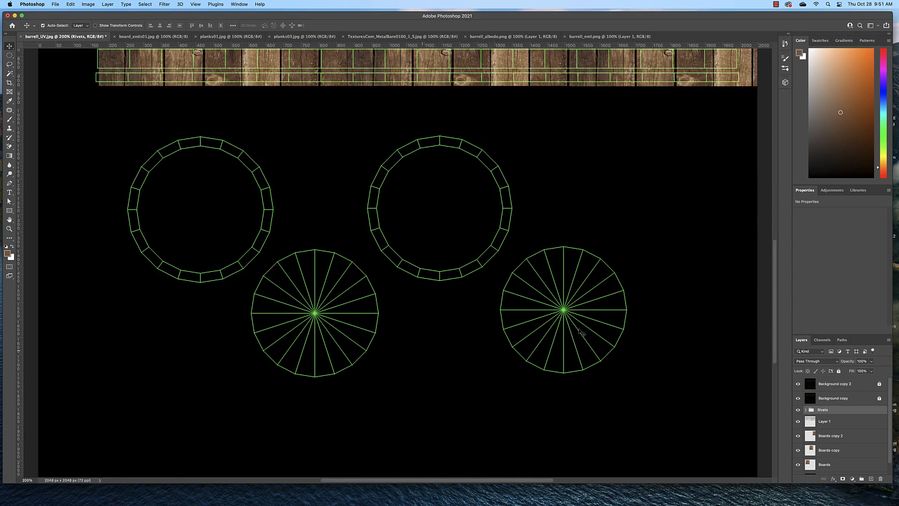
{"action": "left_click", "coordinate": [232, 36]}
{"action": "left_click", "coordinate": [300, 37]}
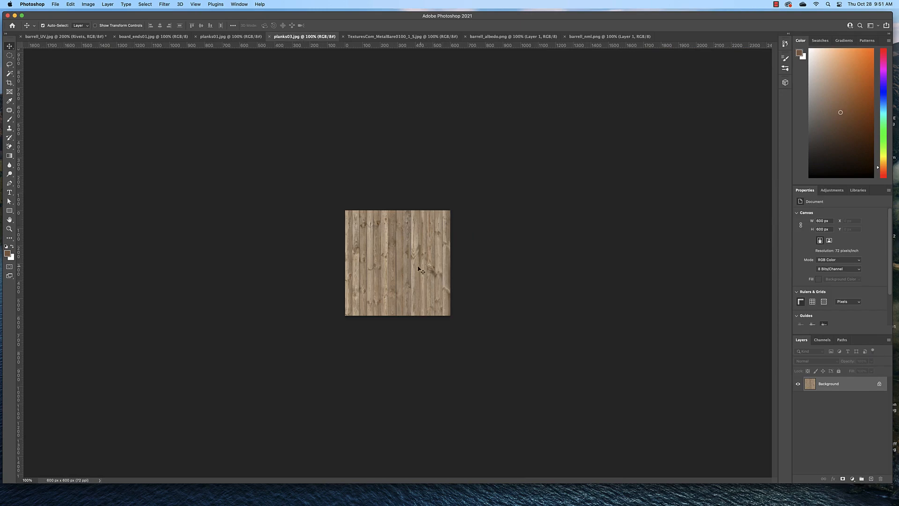
{"action": "key", "text": "super+a"}
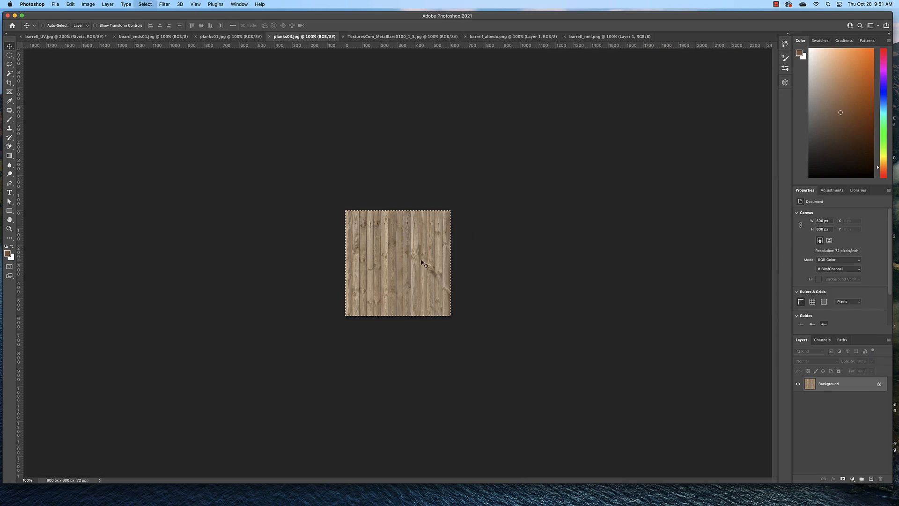
{"action": "left_click", "coordinate": [71, 5]}
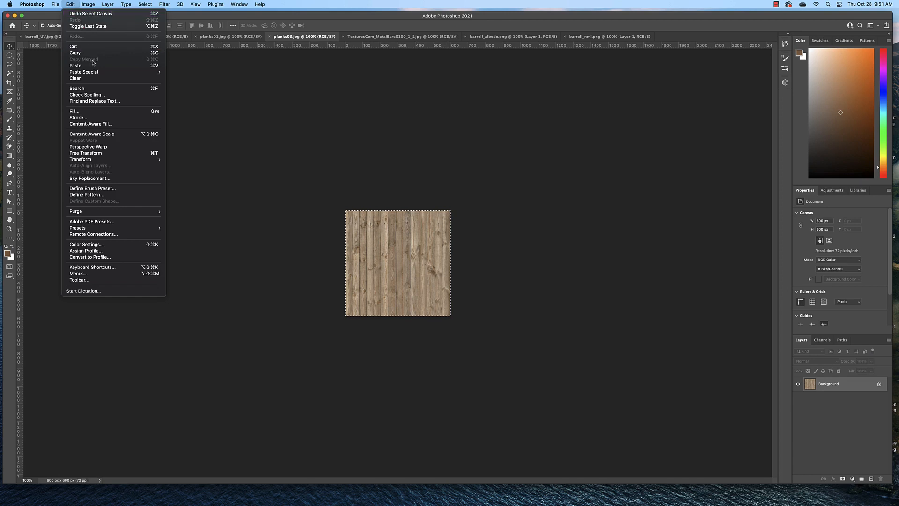
{"action": "mouse_move", "coordinate": [145, 5]}
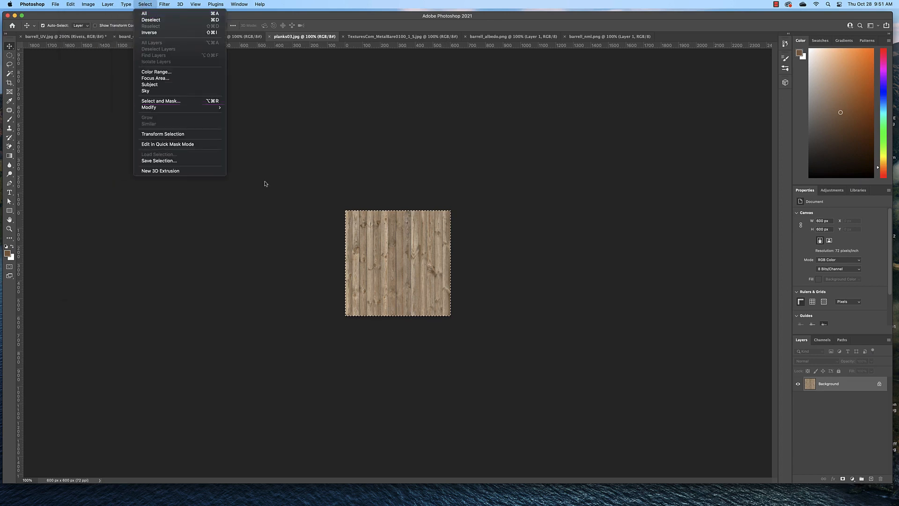
{"action": "left_click", "coordinate": [268, 199]}
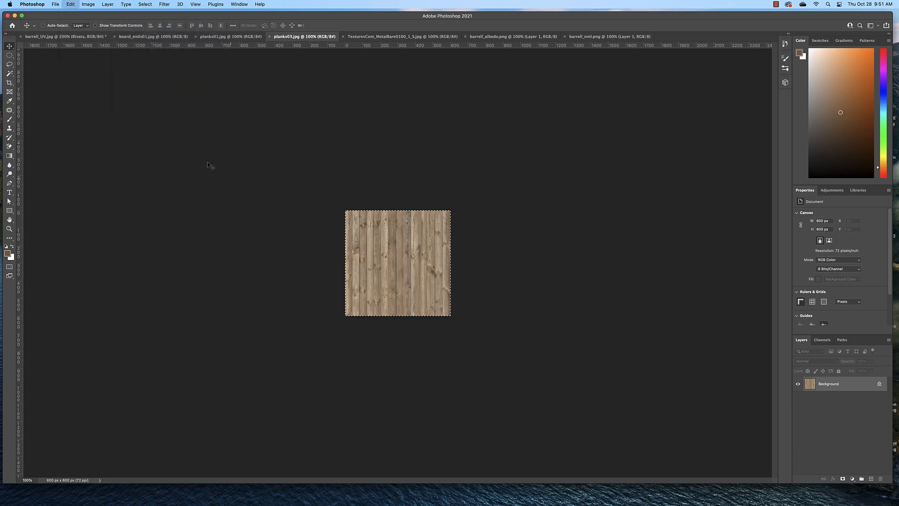
{"action": "left_click", "coordinate": [71, 5]}
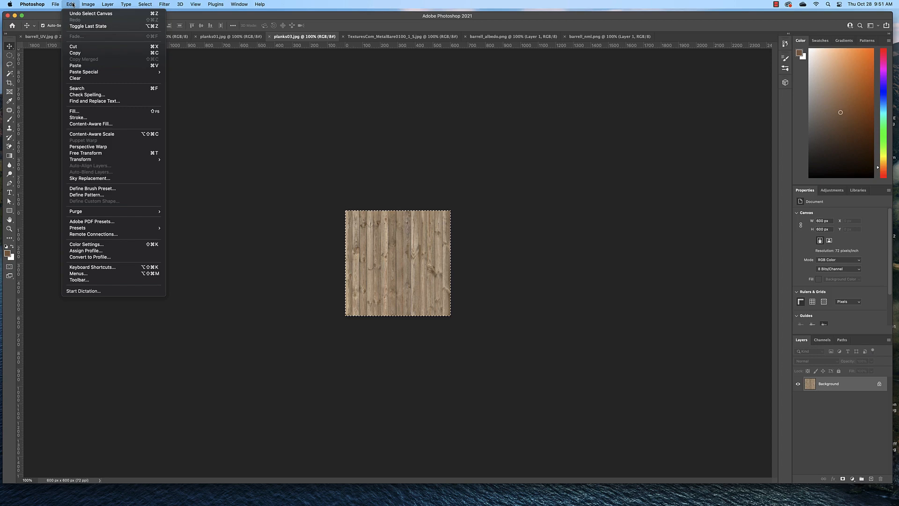
{"action": "left_click", "coordinate": [91, 53]}
Step: Paste the planks into barrell_UV.jpg and scale them to about 1090 x 869 px so they cover both lid UV circles
{"action": "left_click", "coordinate": [54, 37]}
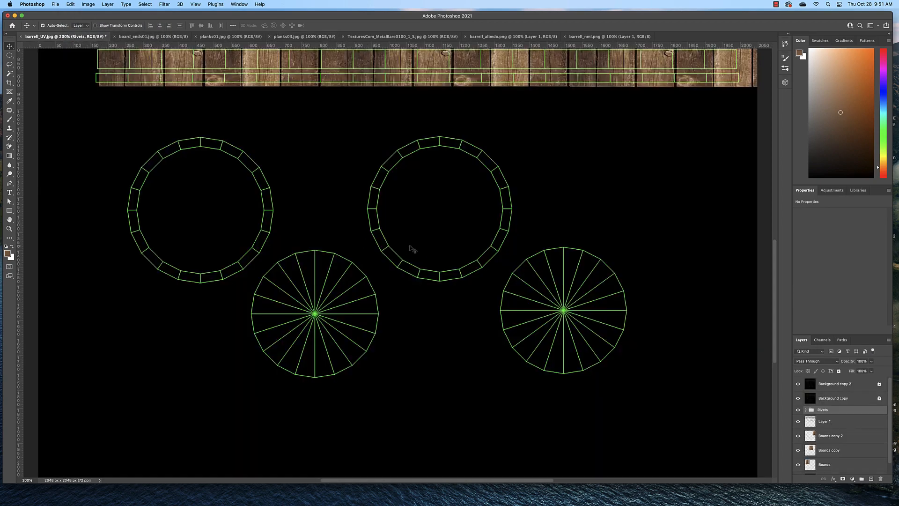
{"action": "key", "text": "super+v"}
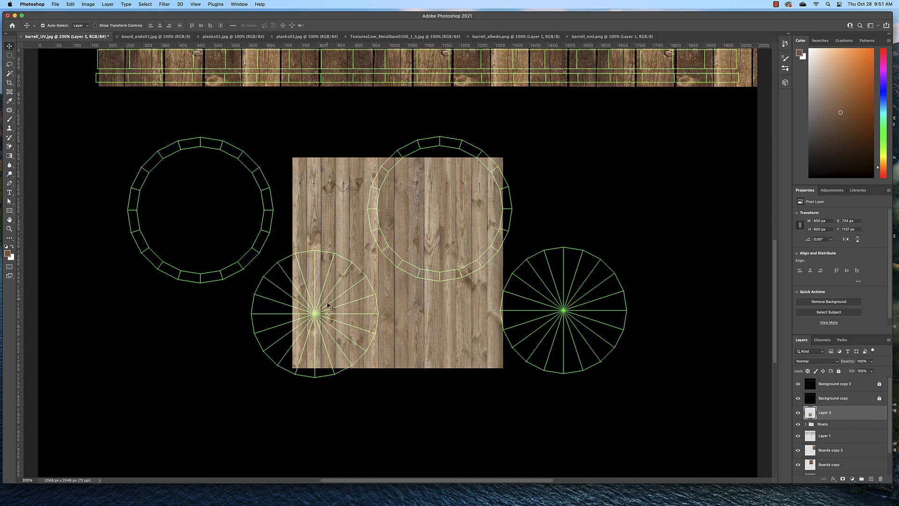
{"action": "left_click_drag", "start_coordinate": [467, 310], "coordinate": [420, 369]}
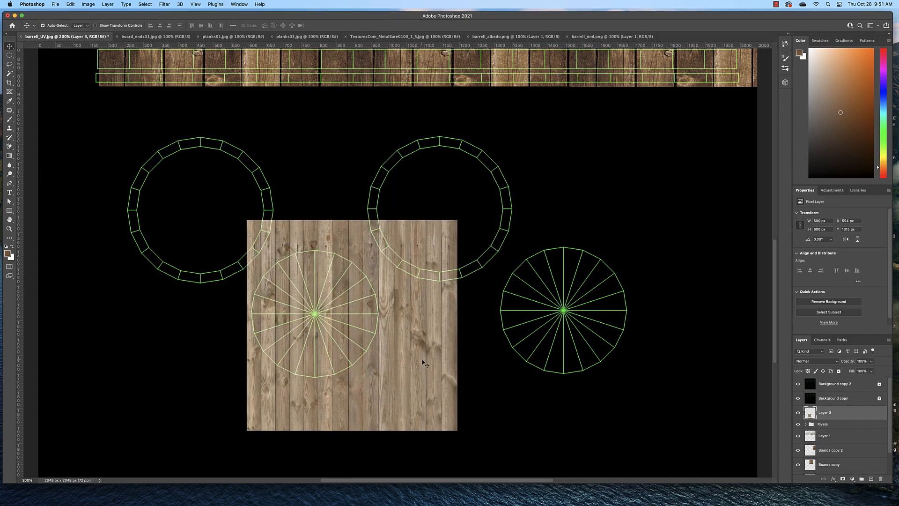
{"action": "key", "text": "super+t"}
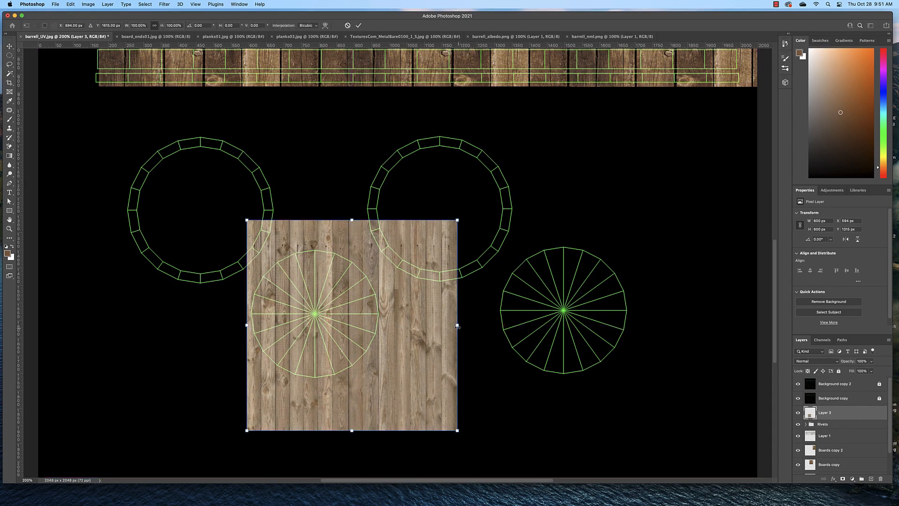
{"action": "left_click_drag", "start_coordinate": [458, 325], "coordinate": [512, 327]}
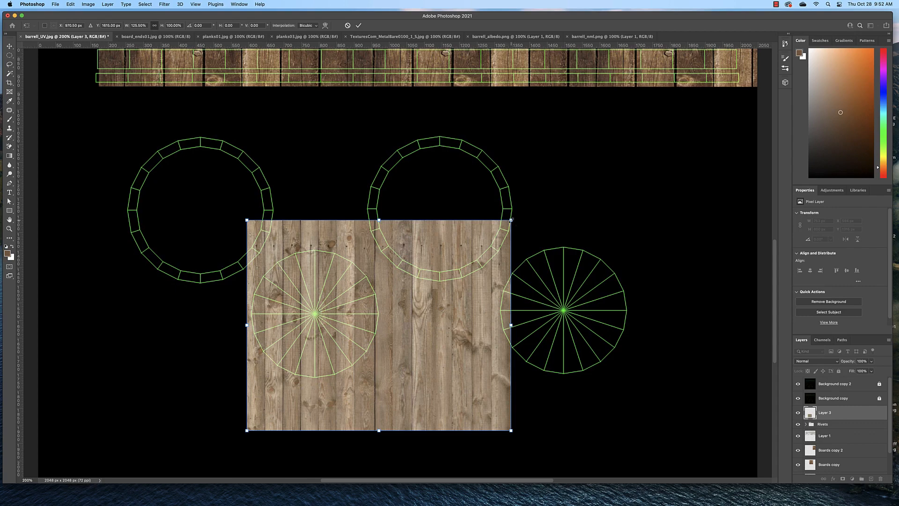
{"action": "left_click_drag", "start_coordinate": [512, 220], "coordinate": [661, 169]}
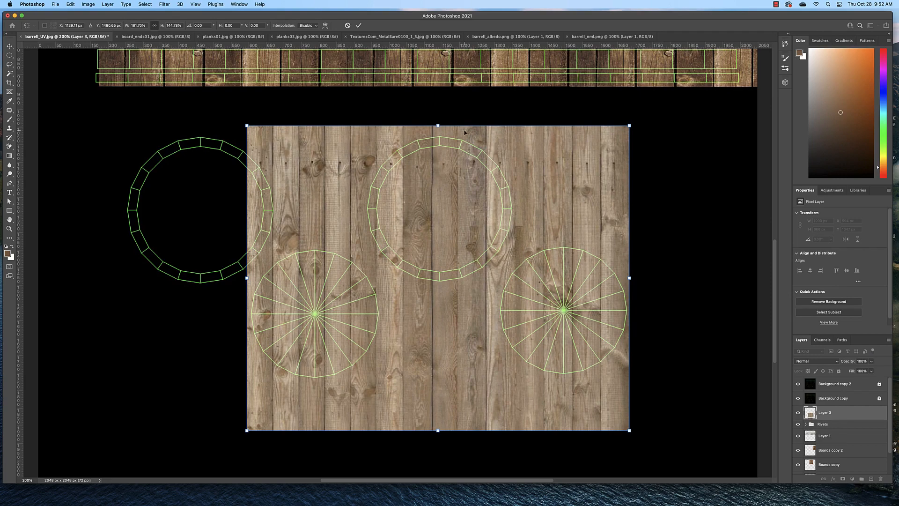
{"action": "key", "text": "Return"}
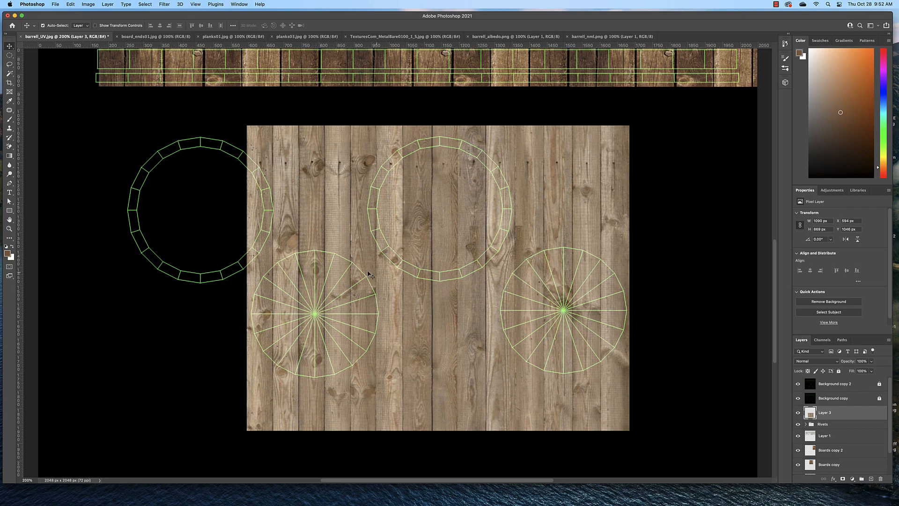
Step: Select circles slightly larger than the two lid UVs, delete the planks outside them, and clear the selection
{"action": "left_click", "coordinate": [9, 55]}
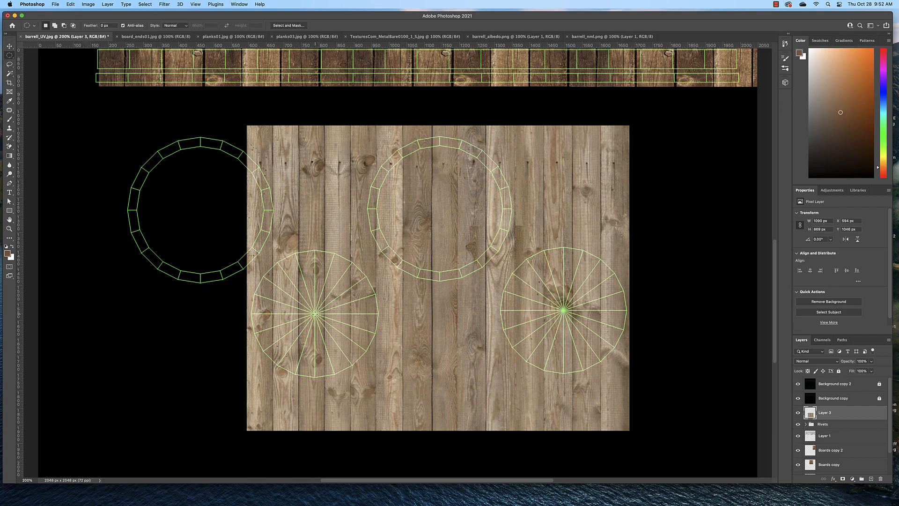
{"action": "left_click_drag", "start_coordinate": [315, 313], "coordinate": [383, 417]}
{"action": "left_click_drag", "start_coordinate": [564, 311], "coordinate": [633, 434]}
{"action": "left_click", "coordinate": [146, 4]}
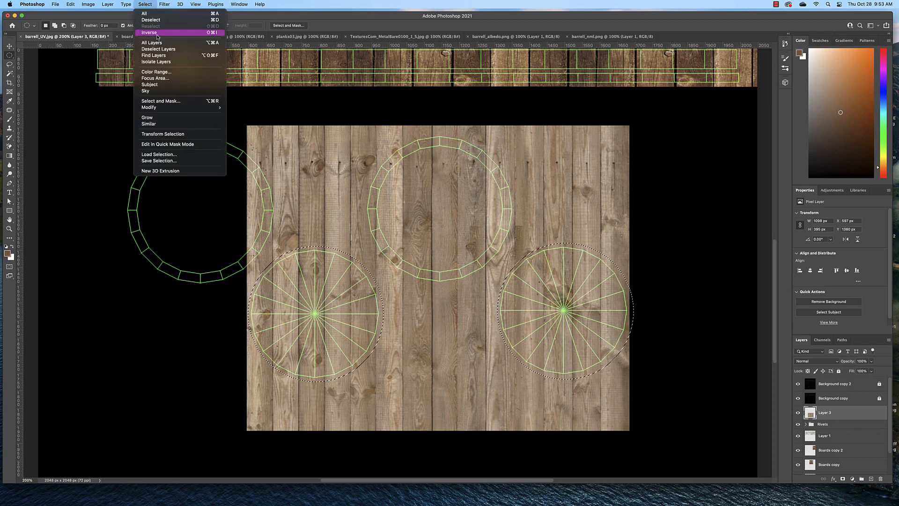
{"action": "left_click", "coordinate": [158, 32]}
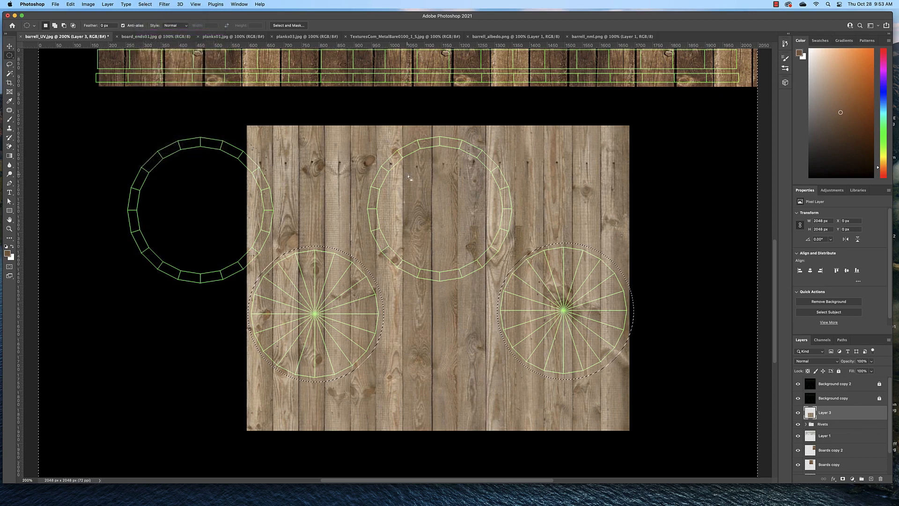
{"action": "key", "text": "BackSpace"}
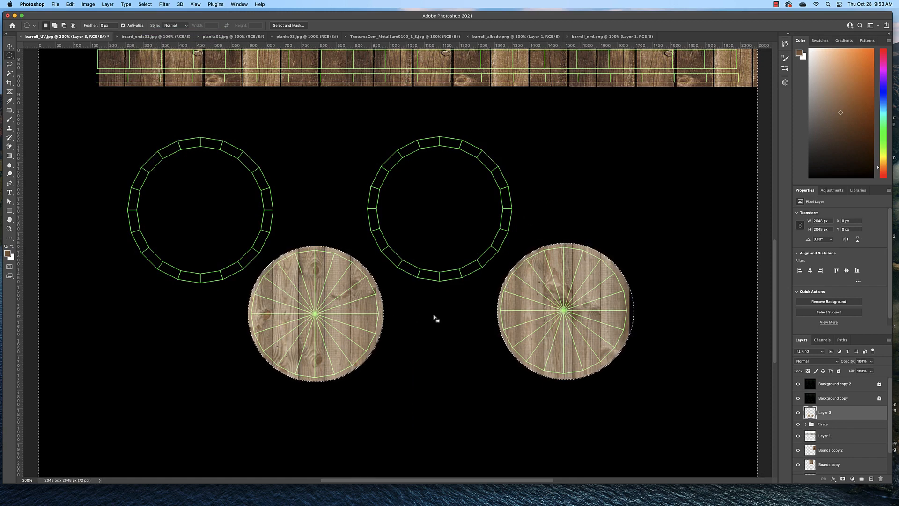
{"action": "key", "text": "super+d"}
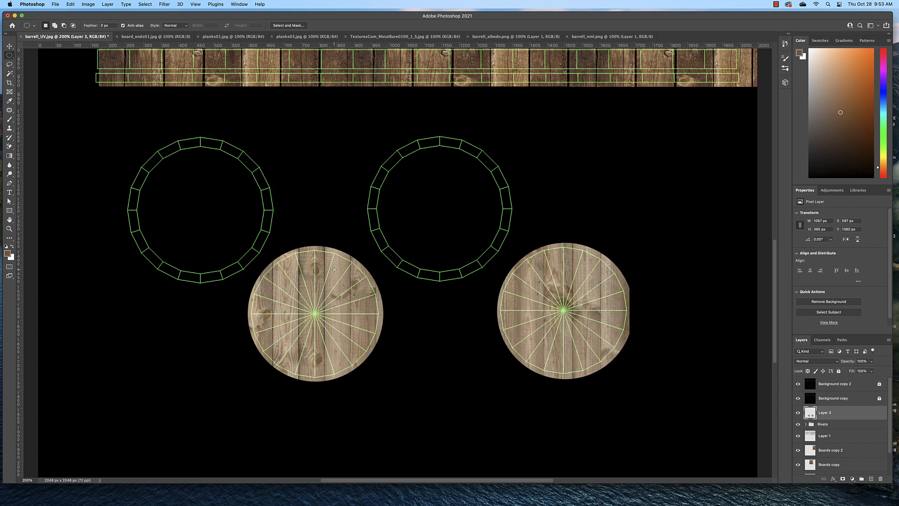
Step: Copy a 46 px circle near the first lid's upper edge to a new layer and add an upward Inner Bevel with reduced size
{"action": "left_click_drag", "start_coordinate": [334, 269], "coordinate": [343, 278]}
{"action": "key", "text": "super+j"}
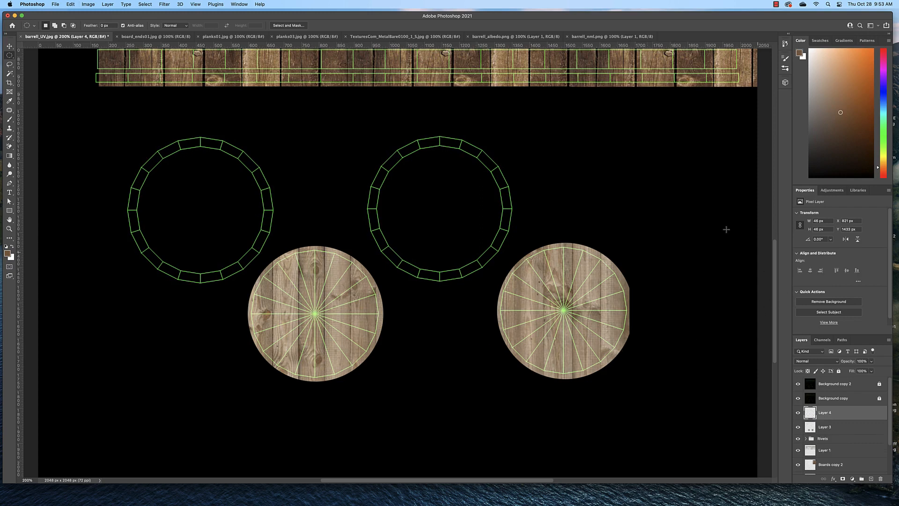
{"action": "double_click", "coordinate": [860, 416]}
{"action": "left_click", "coordinate": [511, 132]}
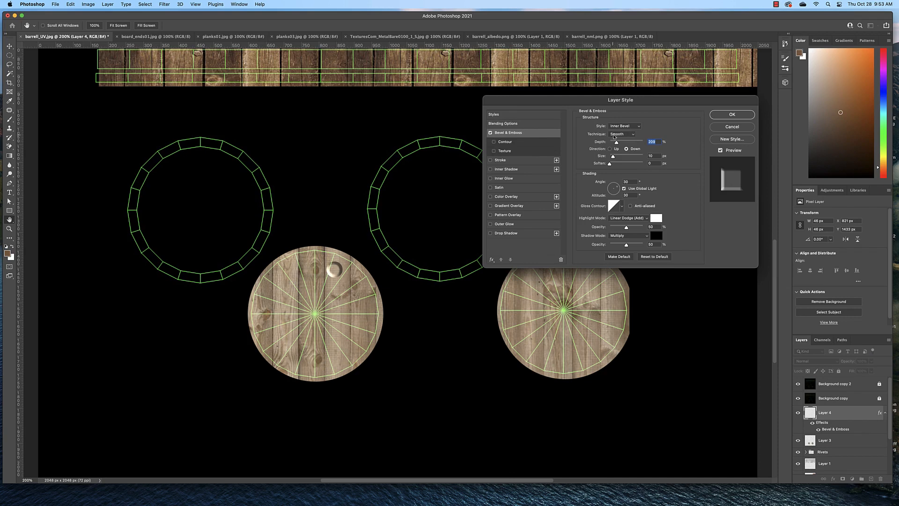
{"action": "left_click", "coordinate": [637, 127]}
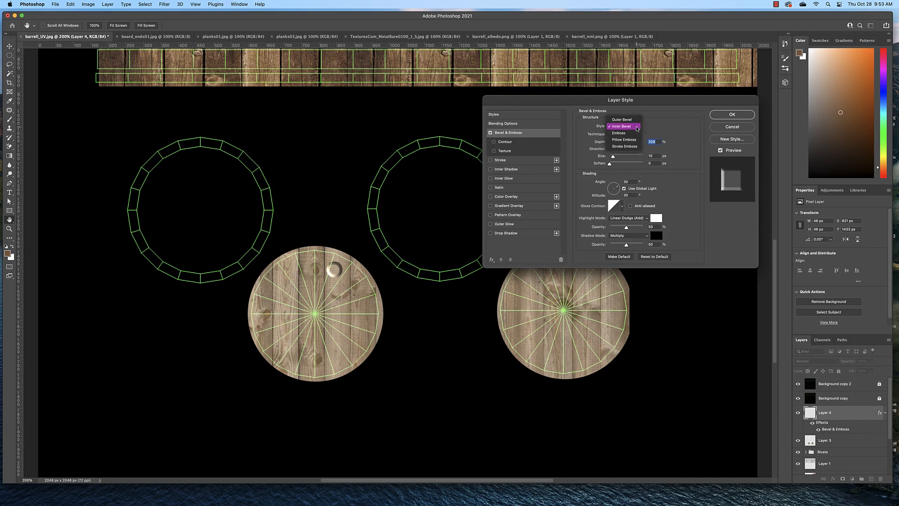
{"action": "left_click", "coordinate": [637, 127]}
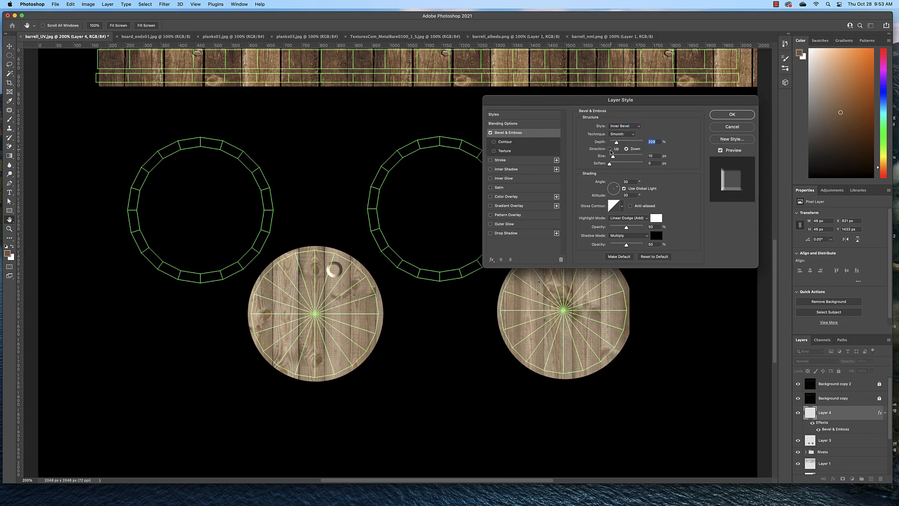
{"action": "left_click", "coordinate": [610, 149]}
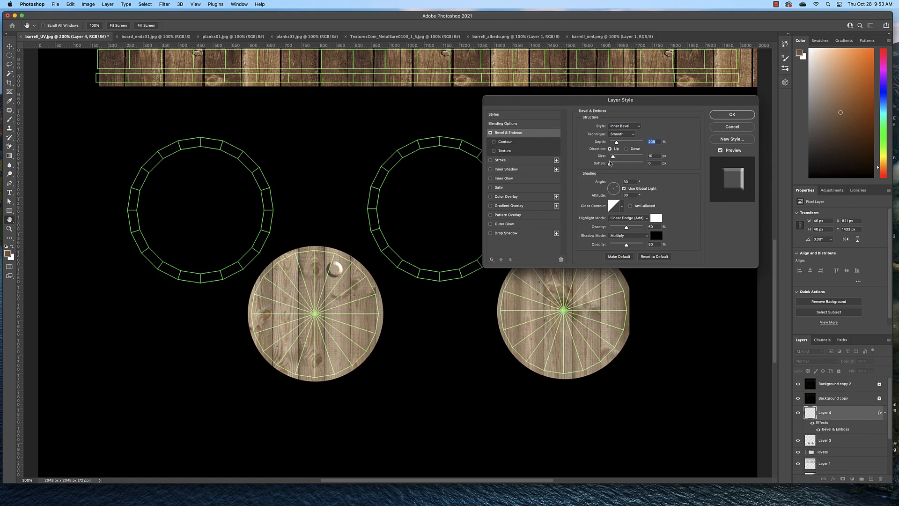
{"action": "left_click_drag", "start_coordinate": [613, 156], "coordinate": [612, 158]}
{"action": "left_click", "coordinate": [728, 119]}
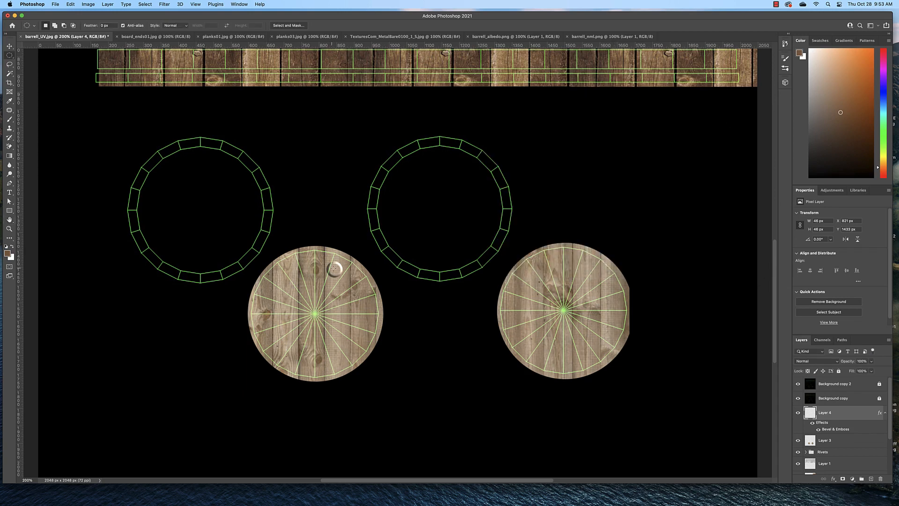
Step: Load the bevelled circle on Layer 4 as a selection and shrink the selection to about 36 px around its centre
{"action": "right_click", "coordinate": [812, 416]}
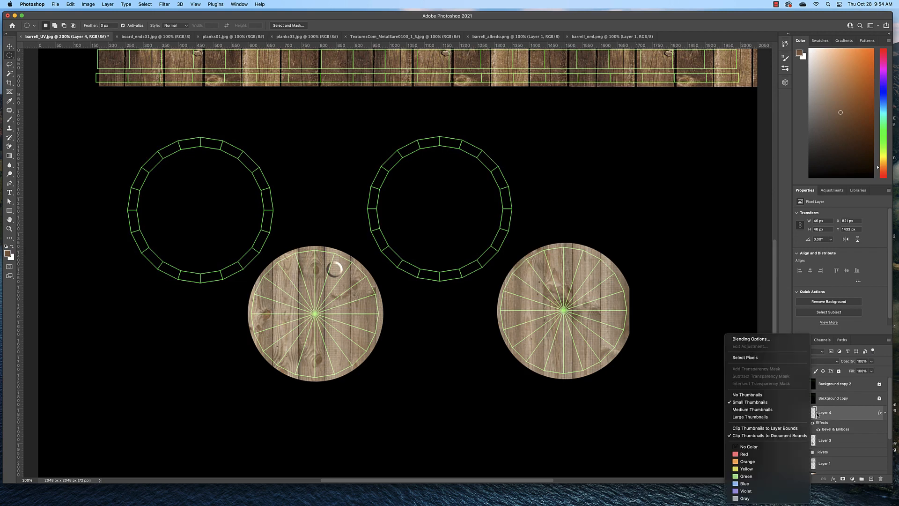
{"action": "left_click", "coordinate": [815, 415]}
{"action": "left_click", "coordinate": [812, 415], "text": "super"}
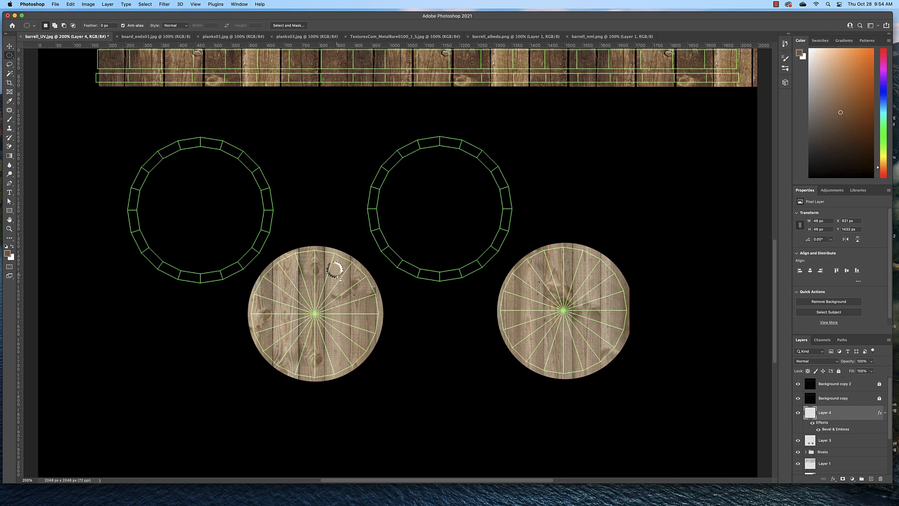
{"action": "scroll", "coordinate": [338, 279], "scroll_direction": "up", "scroll_amount": 5}
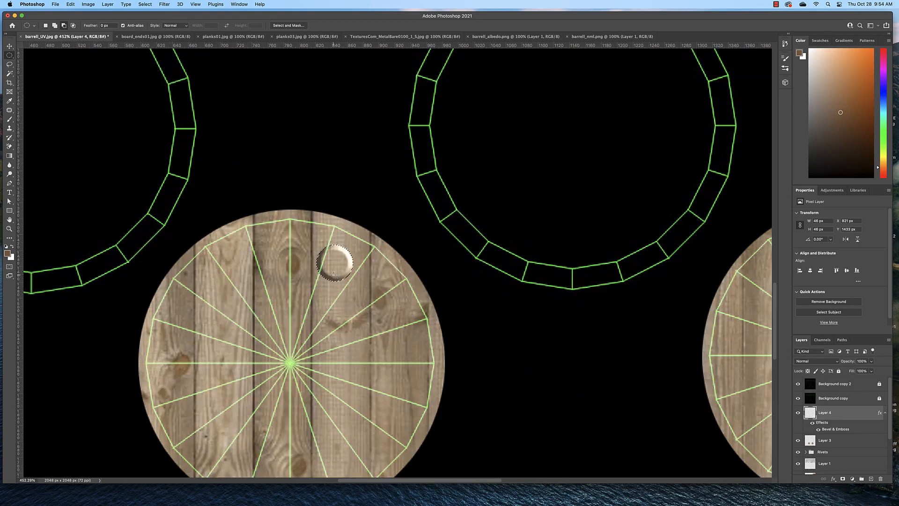
{"action": "scroll", "coordinate": [334, 274], "scroll_direction": "up", "scroll_amount": 4}
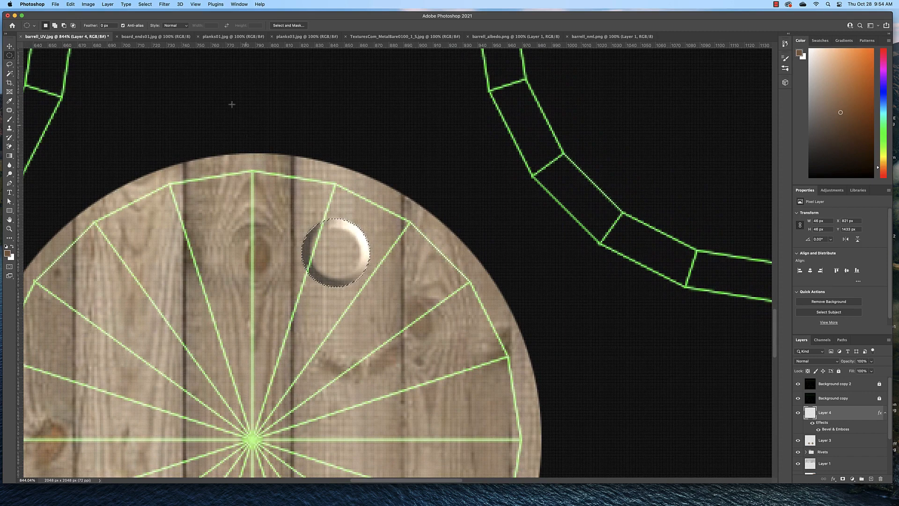
{"action": "left_click", "coordinate": [146, 4]}
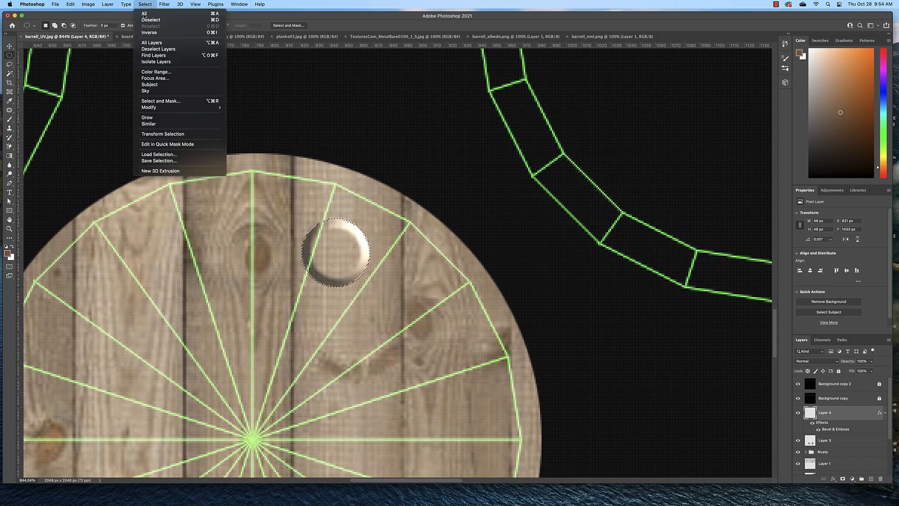
{"action": "left_click", "coordinate": [177, 135]}
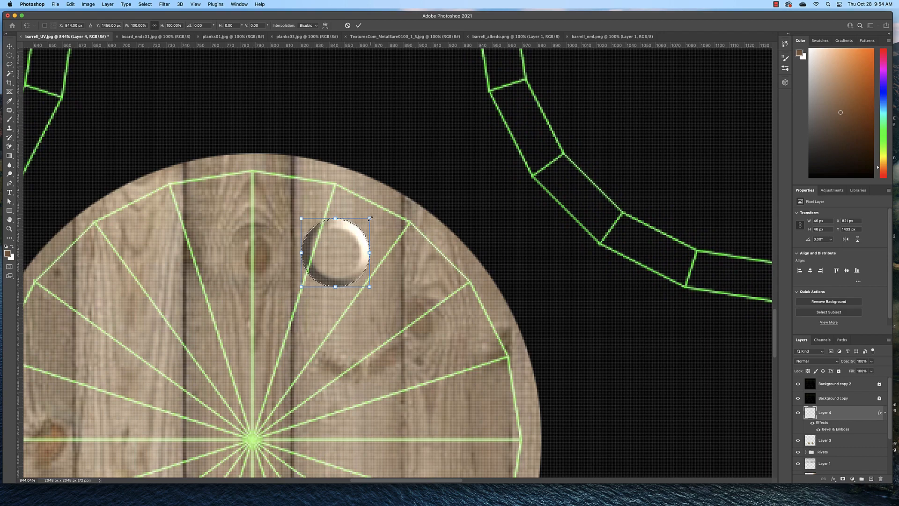
{"action": "left_click_drag", "start_coordinate": [370, 219], "coordinate": [360, 228]}
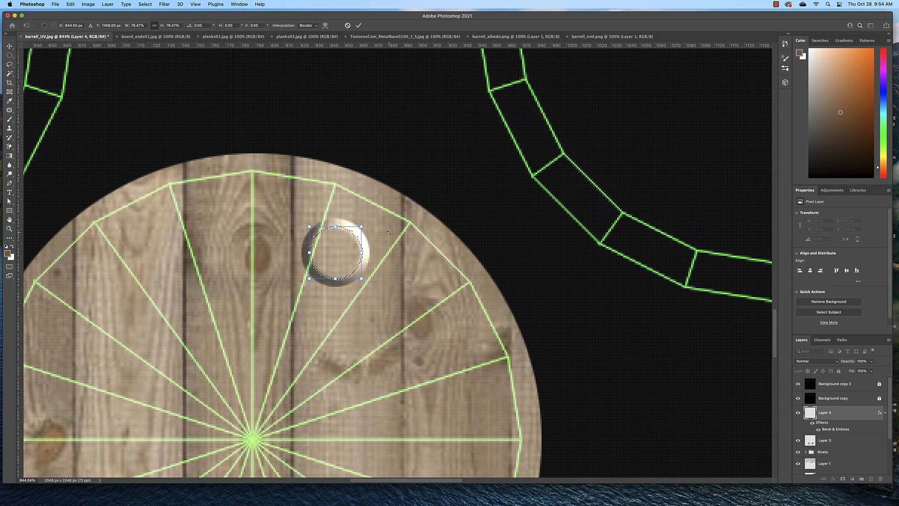
{"action": "key", "text": "Return"}
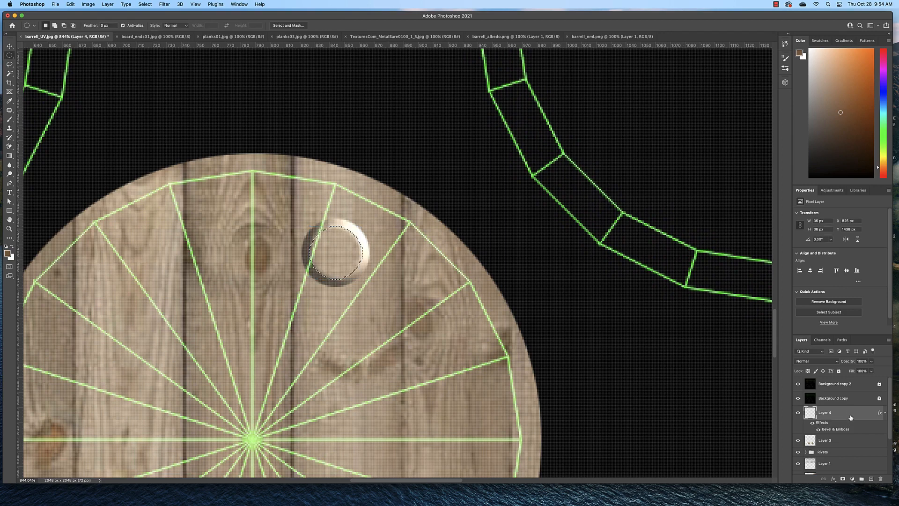
Step: Fill the shrunken circular selection with black on a new layer above Layer 4, and clear the selection
{"action": "left_click", "coordinate": [870, 478]}
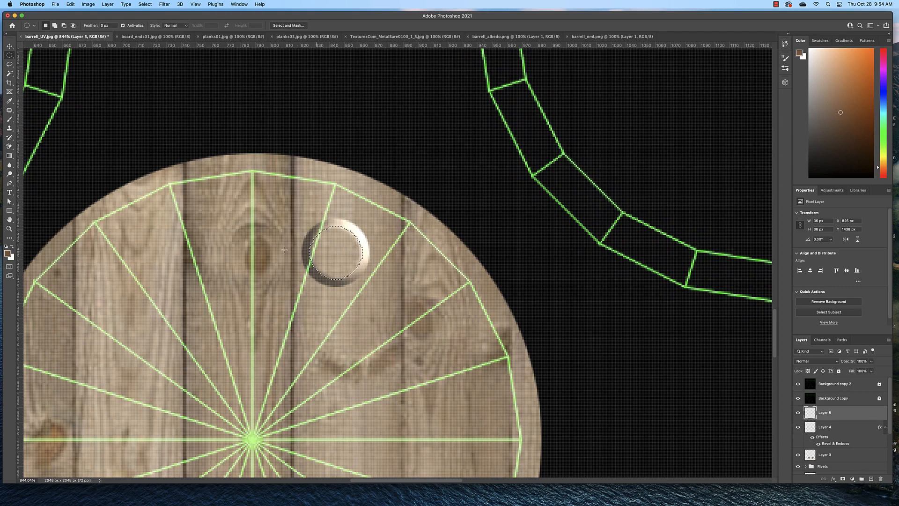
{"action": "key", "text": "d"}
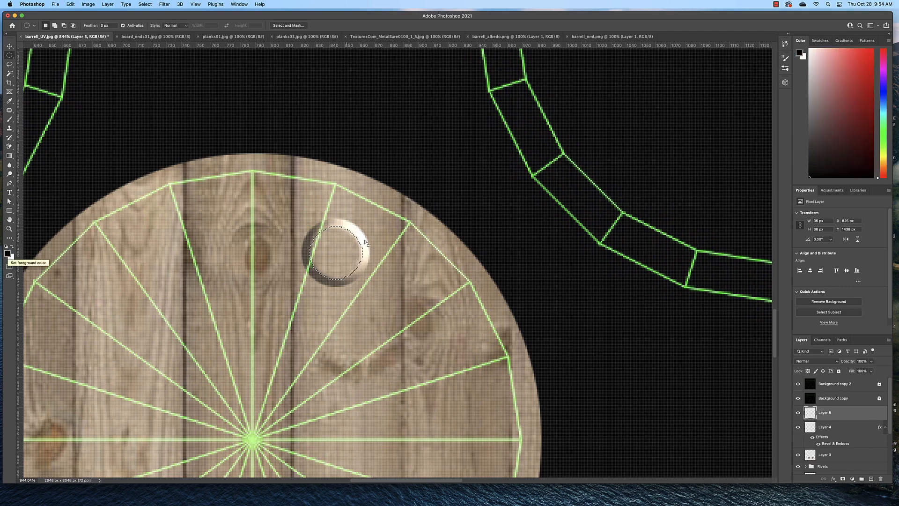
{"action": "key", "text": "alt"}
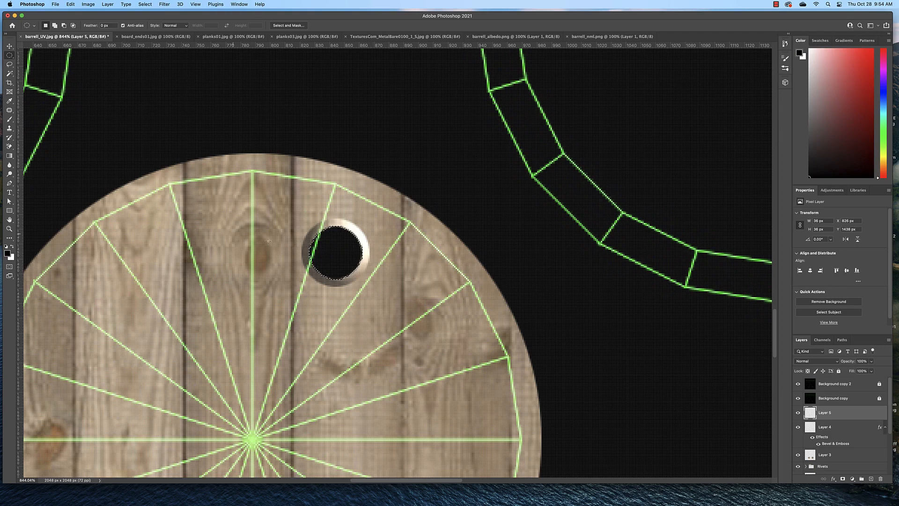
{"action": "left_click", "coordinate": [474, 285]}
Step: Hide the two black Background copy layers and export the texture as a 2048 x 2048 px transparent PNG, replacing barrell_albedo_01.png
{"action": "scroll", "coordinate": [451, 295], "scroll_direction": "down", "scroll_amount": 10}
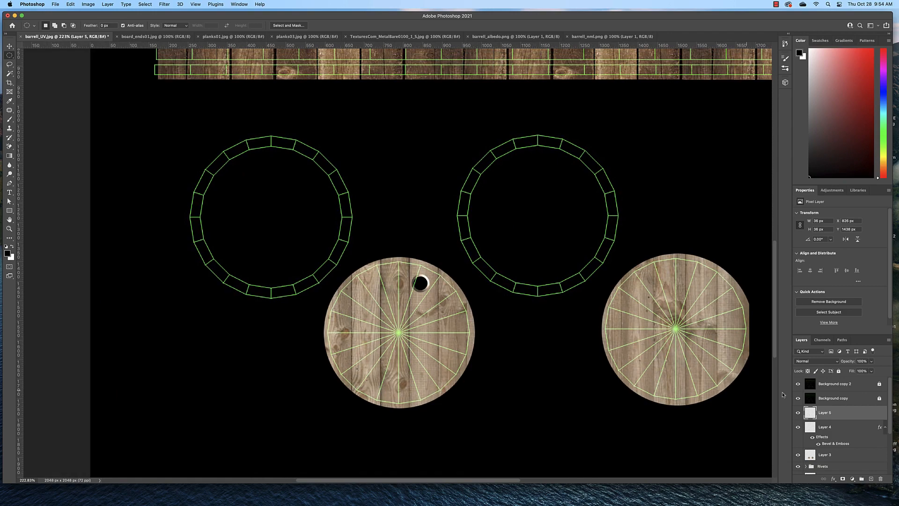
{"action": "left_click", "coordinate": [798, 383]}
{"action": "left_click", "coordinate": [798, 399]}
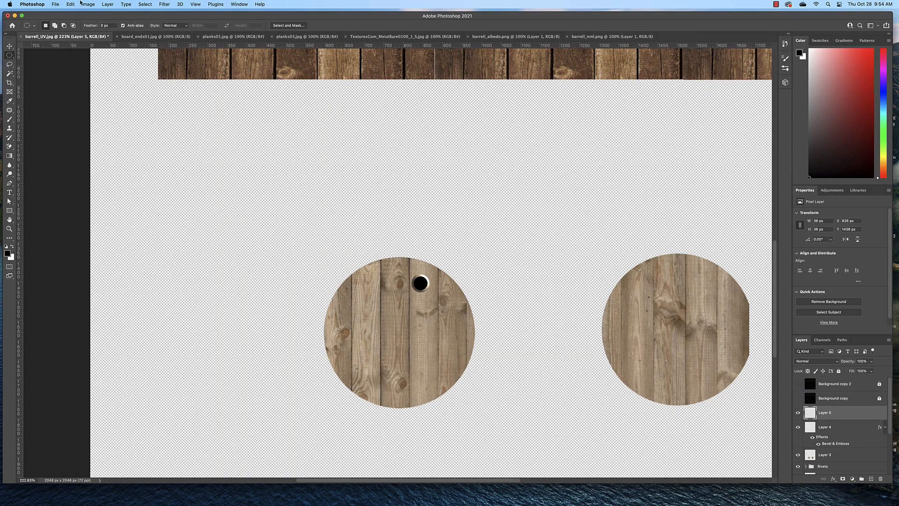
{"action": "left_click", "coordinate": [54, 5]}
{"action": "mouse_move", "coordinate": [94, 97]}
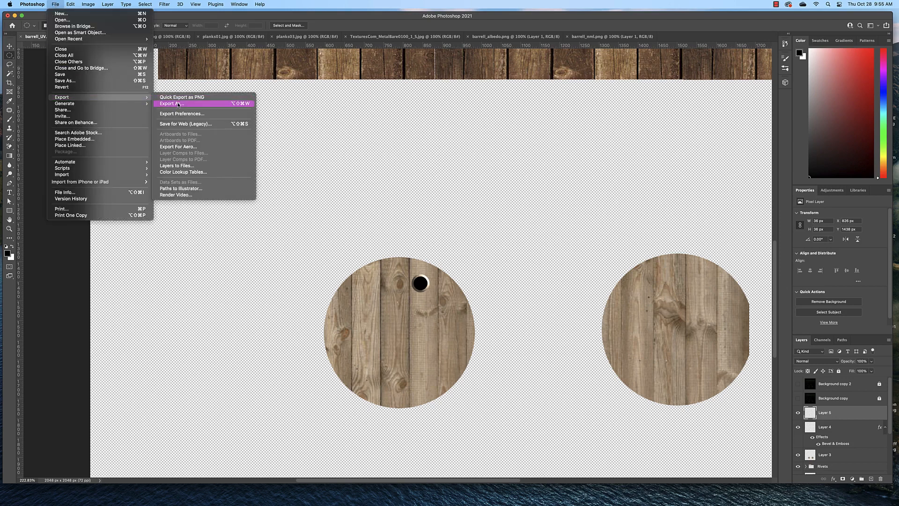
{"action": "left_click", "coordinate": [179, 105]}
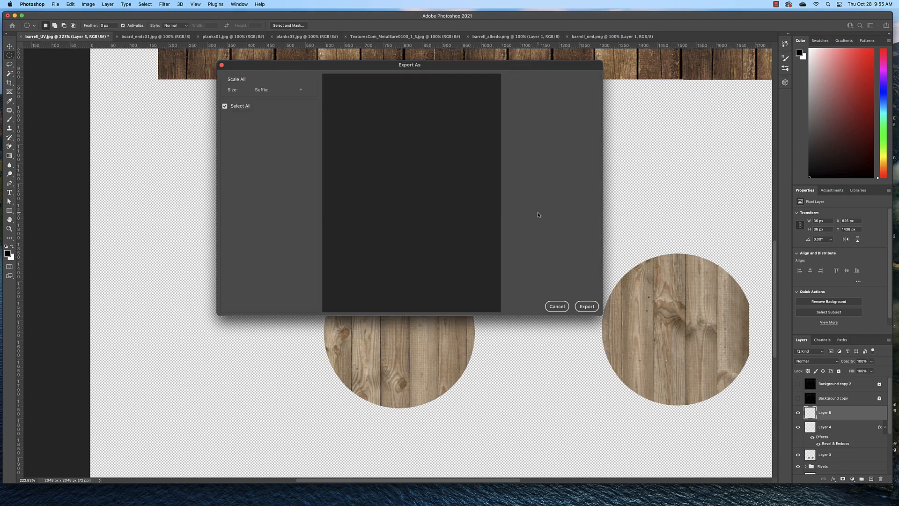
{"action": "left_click", "coordinate": [587, 307]}
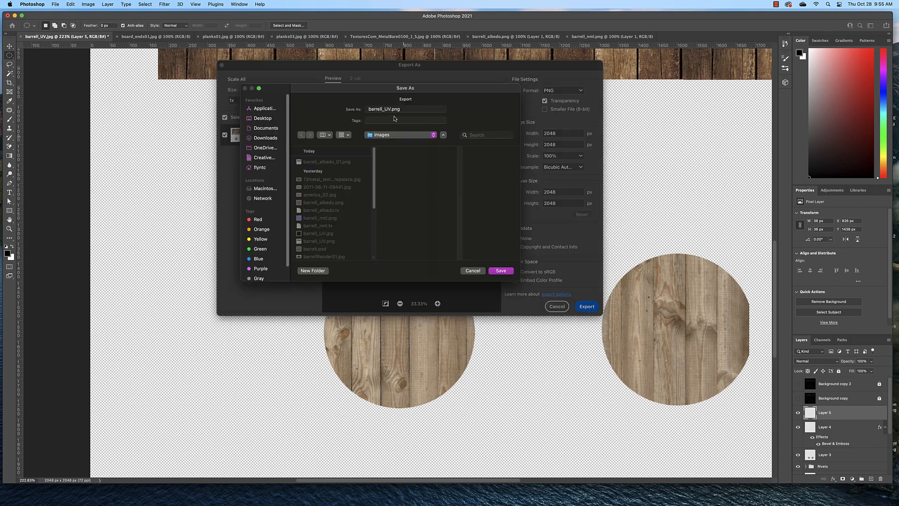
{"action": "left_click", "coordinate": [327, 162]}
{"action": "left_click", "coordinate": [501, 271]}
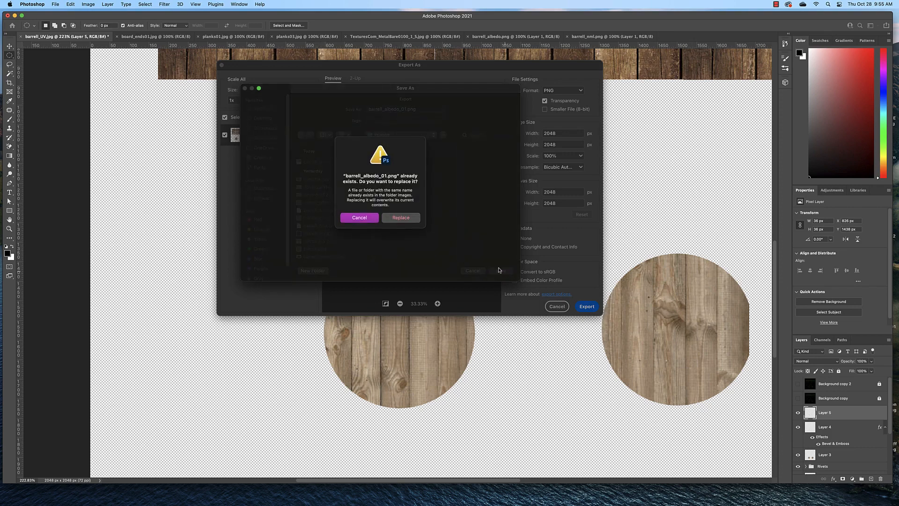
{"action": "left_click", "coordinate": [410, 218]}
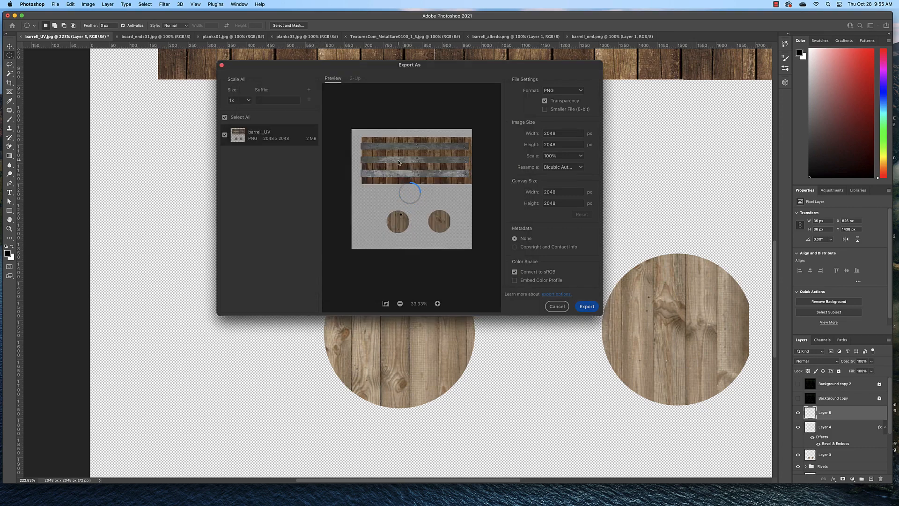
Step: Switch to Maya, reload the barrell_albedo_01.png file texture, and inspect the barrel's lid from above
{"action": "key", "text": "super+Tab"}
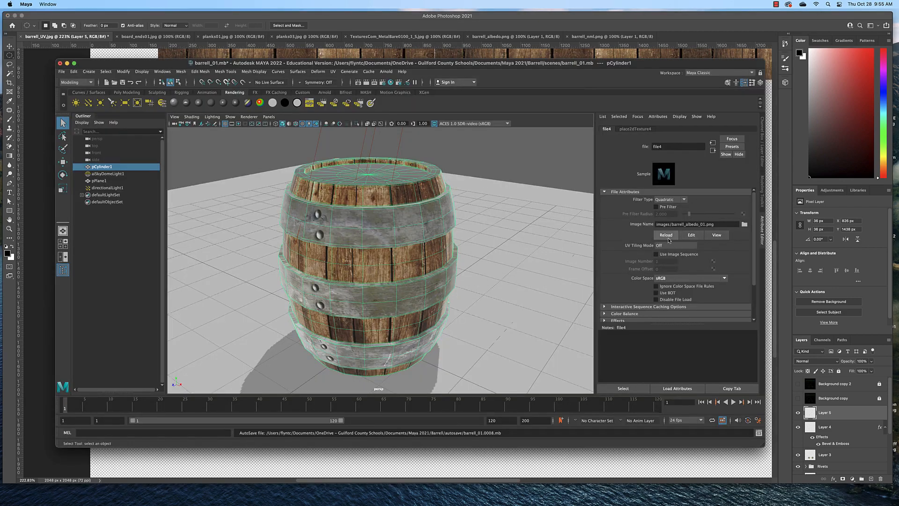
{"action": "left_click", "coordinate": [666, 236]}
{"action": "mouse_move", "coordinate": [422, 211]}
{"action": "left_mouse_down"}
{"action": "mouse_move", "coordinate": [413, 219]}
{"action": "mouse_move", "coordinate": [416, 187]}
{"action": "mouse_move", "coordinate": [400, 198]}
{"action": "mouse_move", "coordinate": [463, 207]}
{"action": "mouse_move", "coordinate": [414, 210]}
{"action": "mouse_move", "coordinate": [412, 201]}
{"action": "mouse_move", "coordinate": [418, 219]}
{"action": "left_mouse_up"}
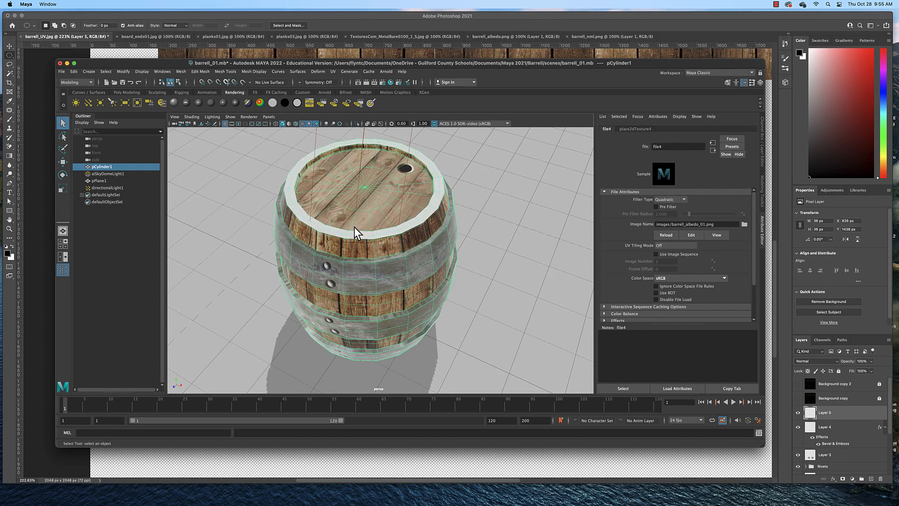
{"action": "left_click_drag", "start_coordinate": [424, 213], "coordinate": [430, 217]}
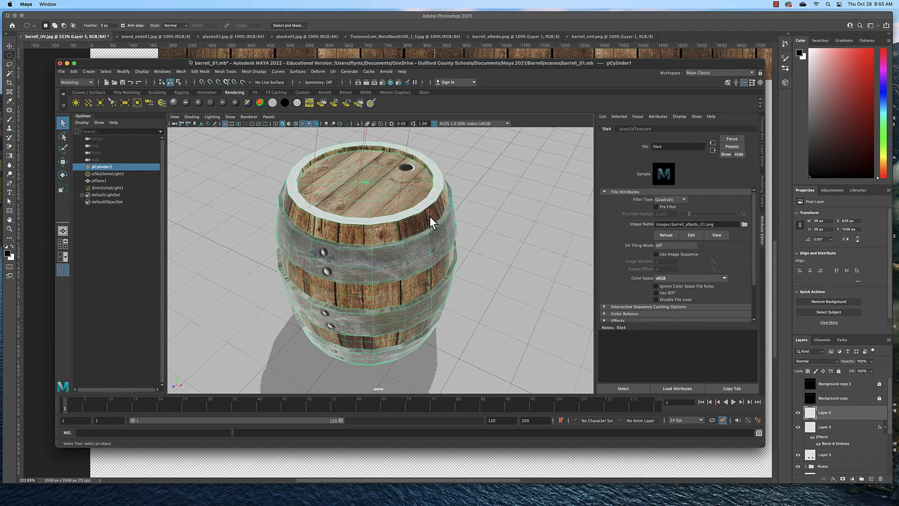